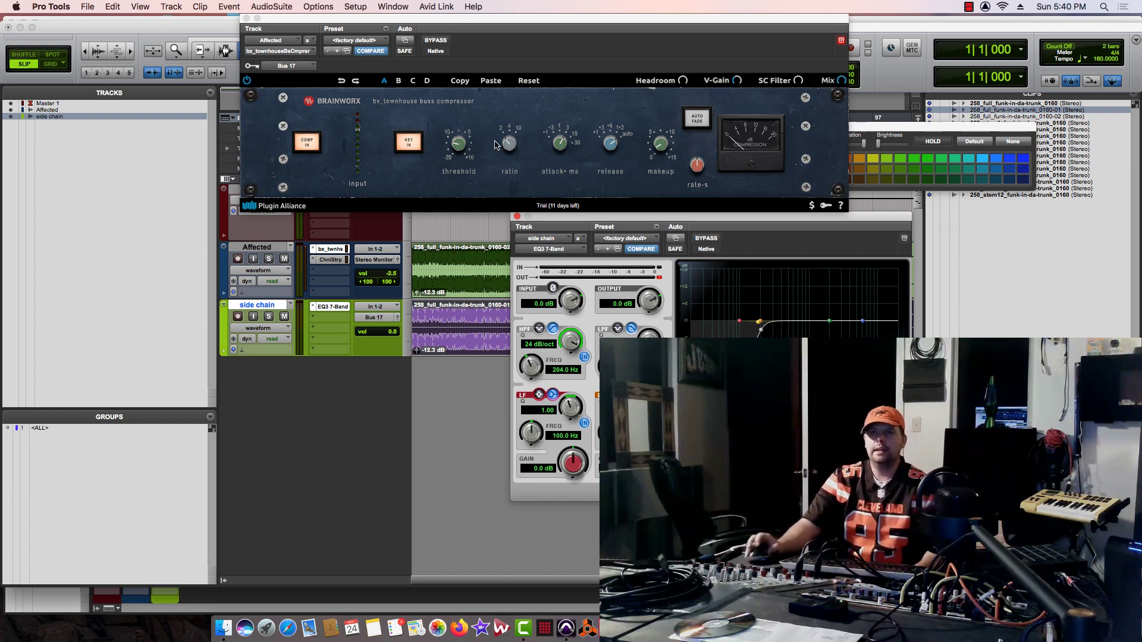
Move the compressor and EQ plug-in windows away from the Affected and side chain clips
left_click_drag(476, 17, 511, 263)
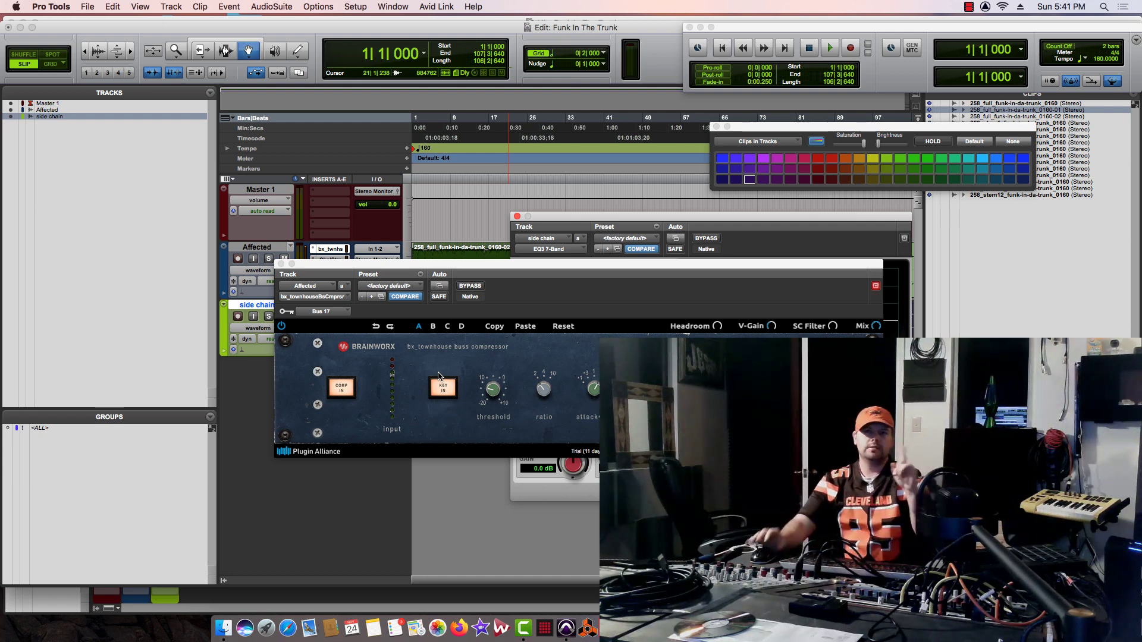
left_click_drag(386, 274, 242, 99)
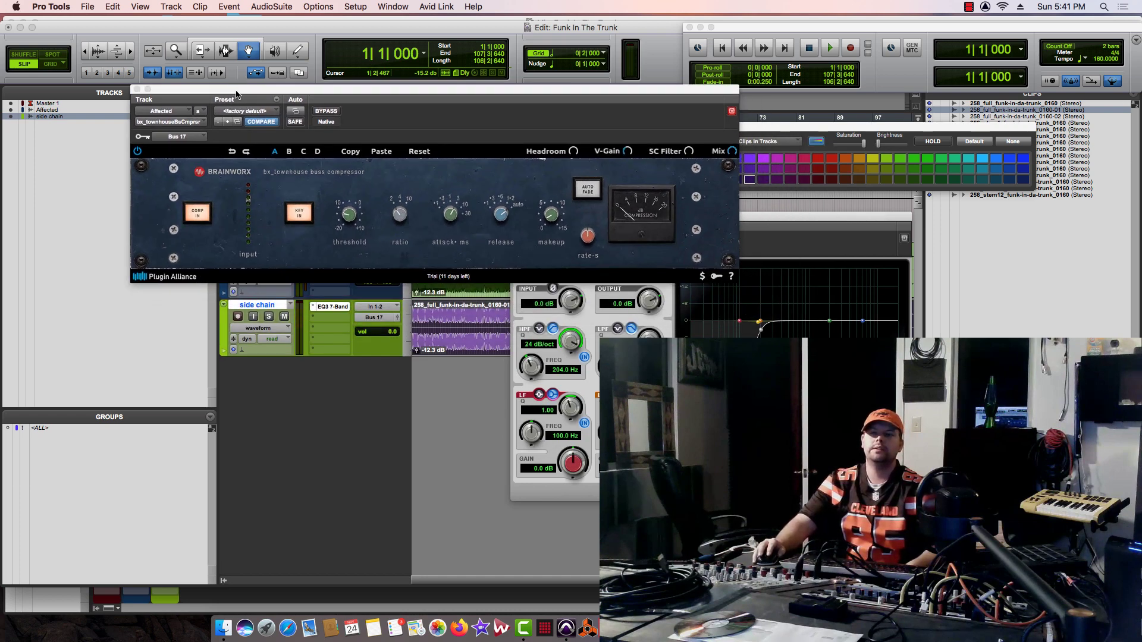
left_click_drag(794, 217, 946, 381)
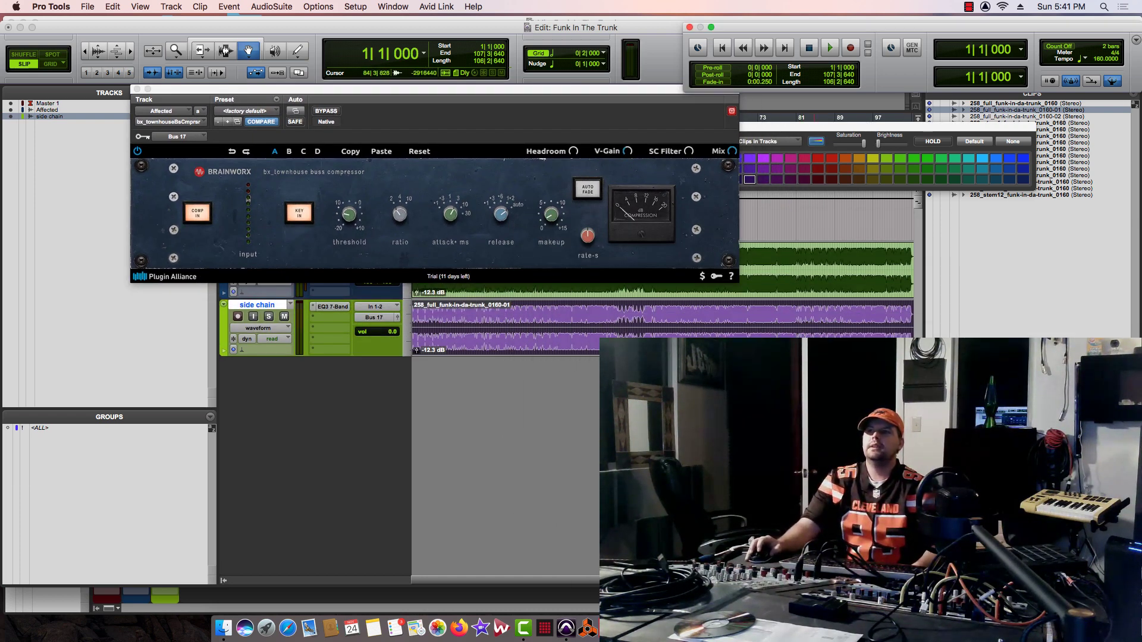
Zoom in closely on the start of the Affected and side chain clips to compare their waveform alignment
key("t")
key("t")
key("t")
key("t")
key("t")
key("t")
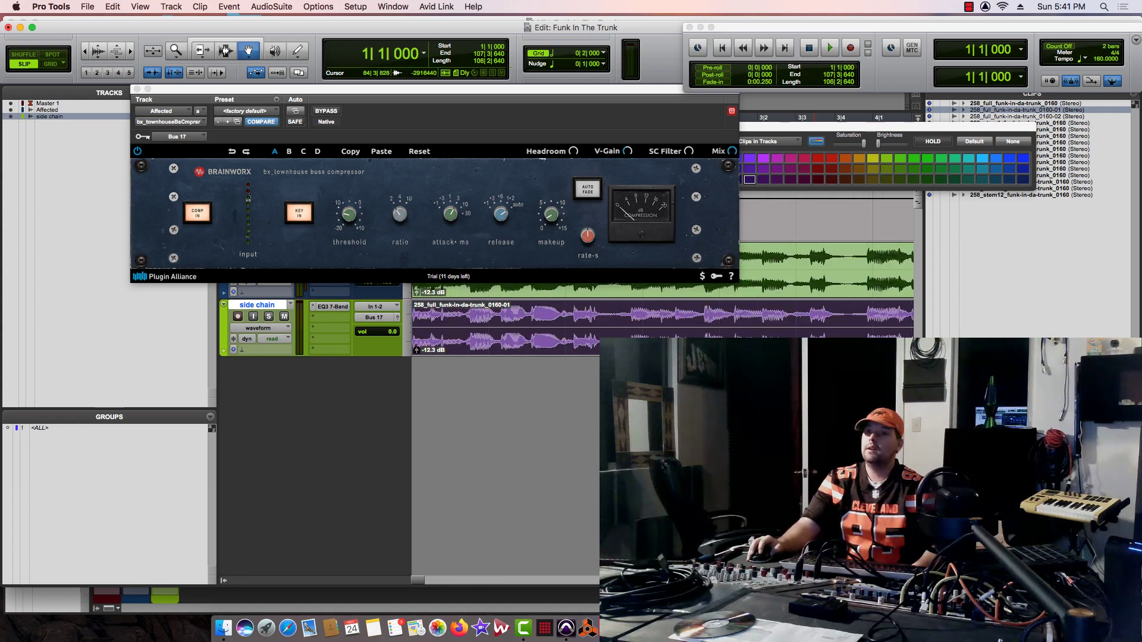
key("t")
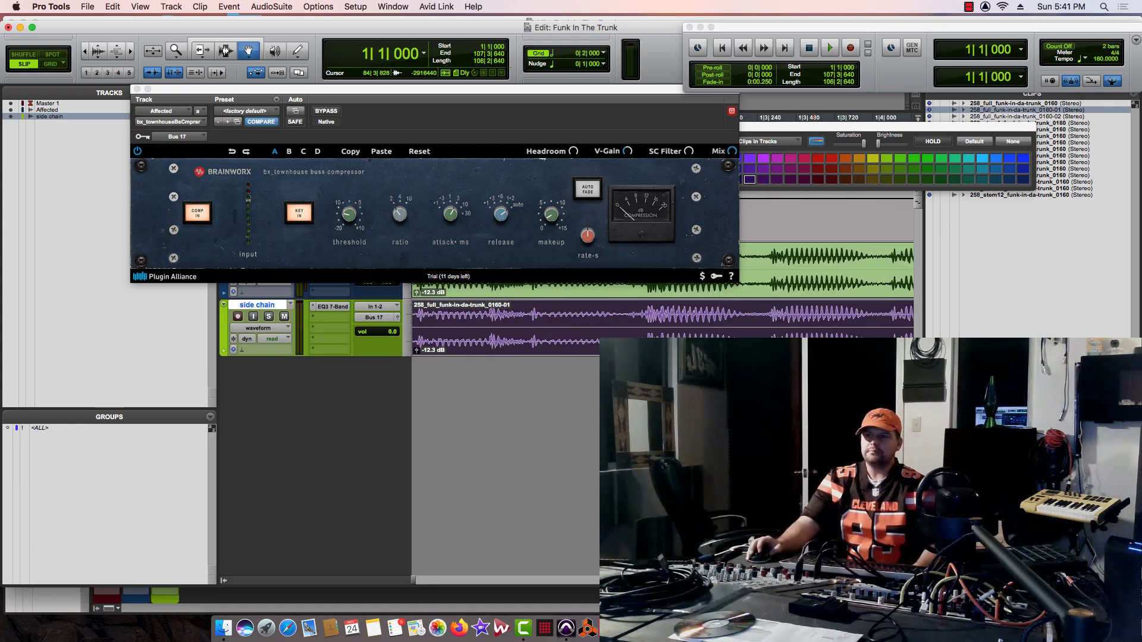
key("t")
key("t")
key("t")
key("t")
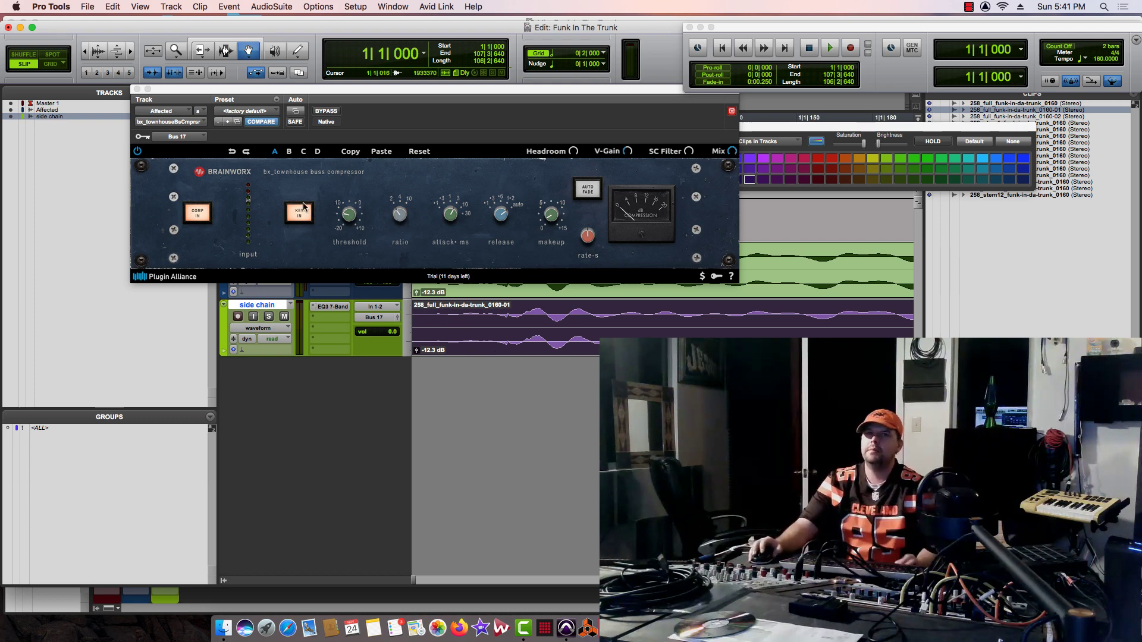
mouse_move(440, 336)
left_mouse_down()
mouse_move(467, 336)
mouse_move(429, 336)
left_mouse_up()
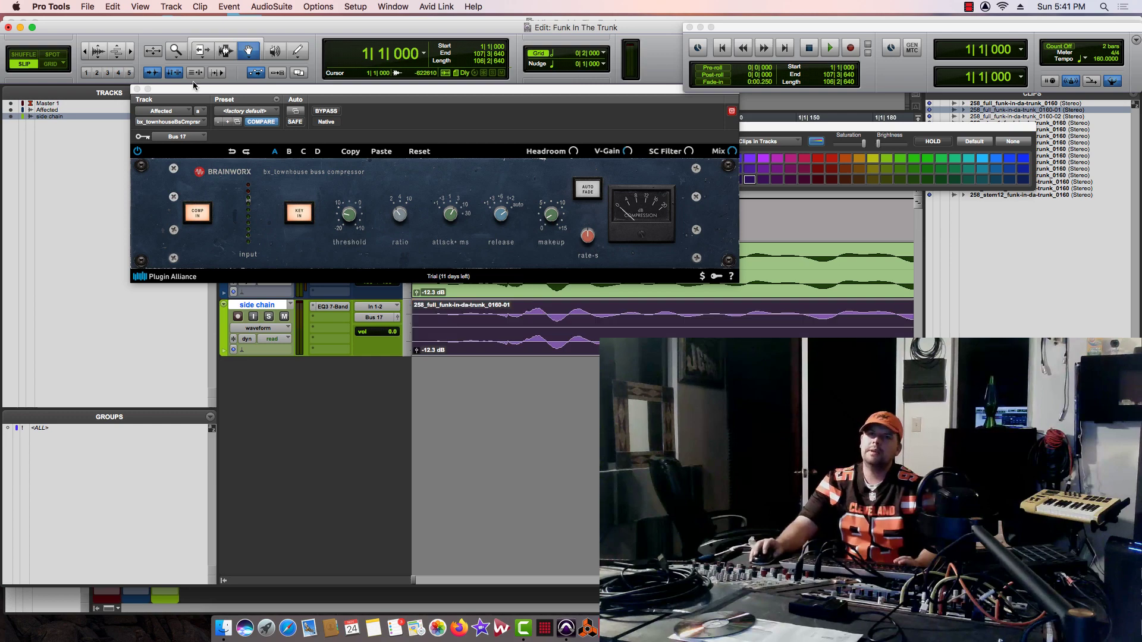
Replace the clip on the side chain track with a duplicate of the Affected track's clip, starting at the same position
left_click_drag(182, 89, 271, 374)
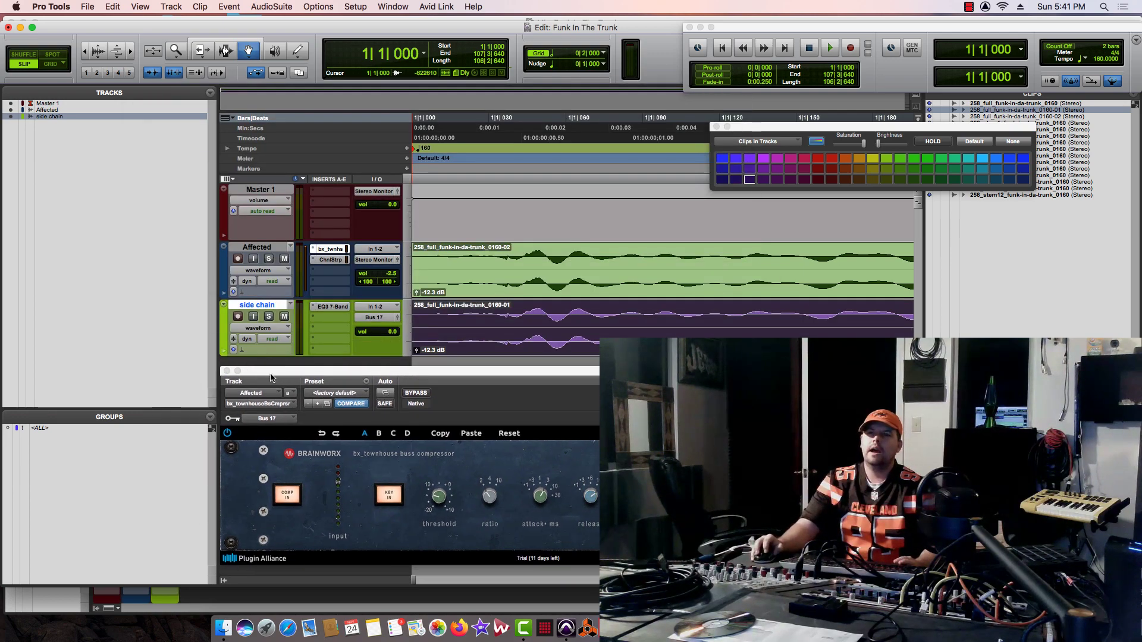
left_click(262, 247)
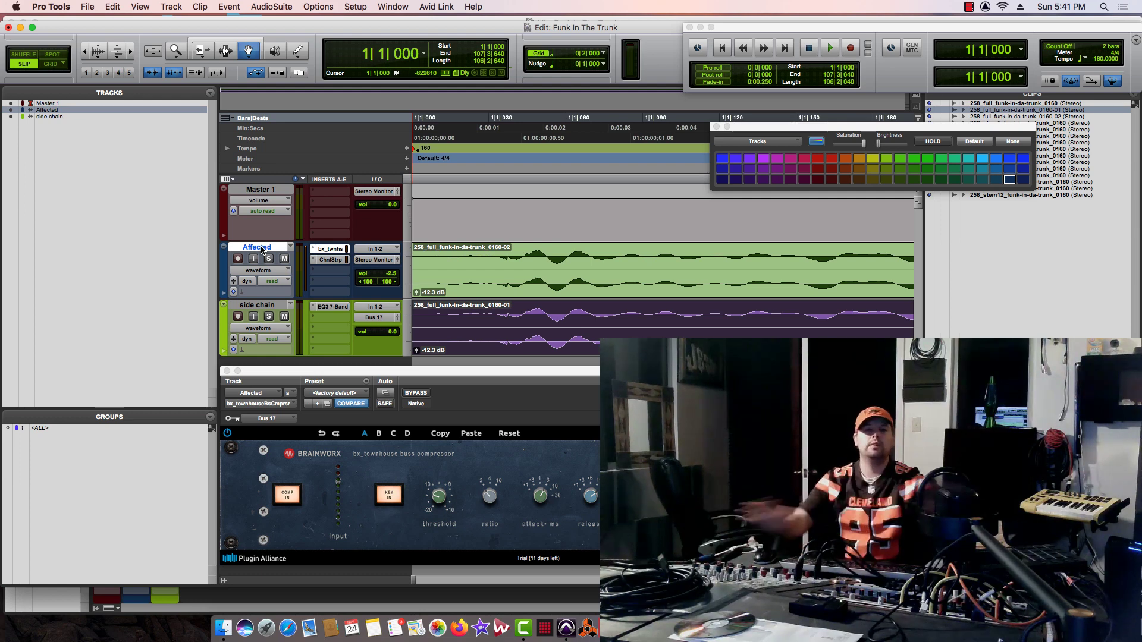
left_click(497, 322)
key("Delete")
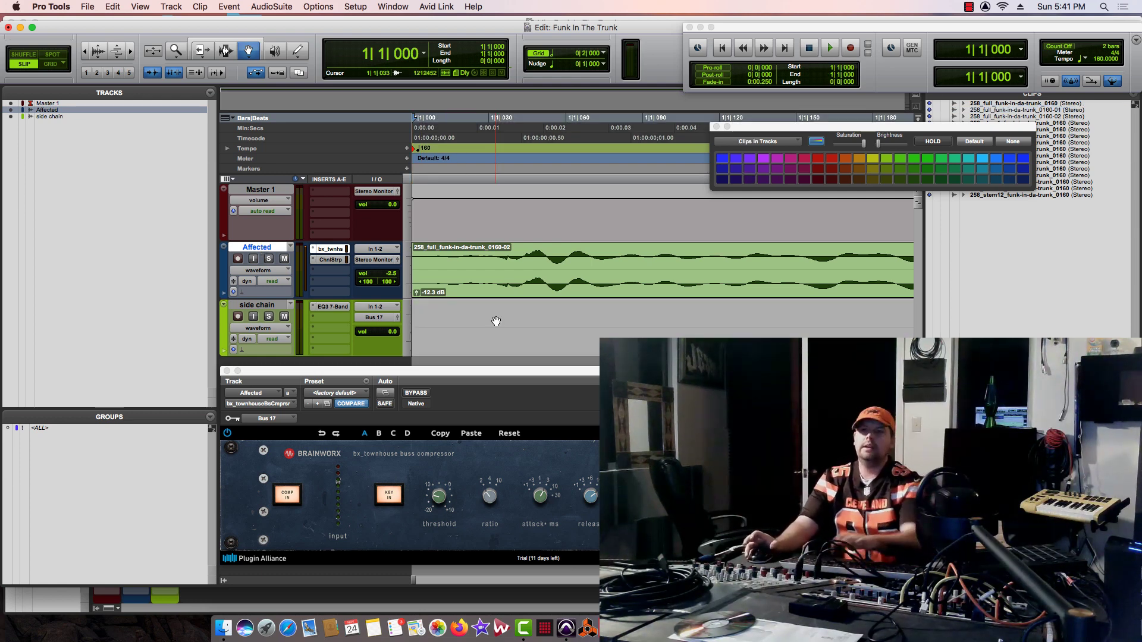
left_click(501, 286)
left_click_drag(501, 286, 501, 319)
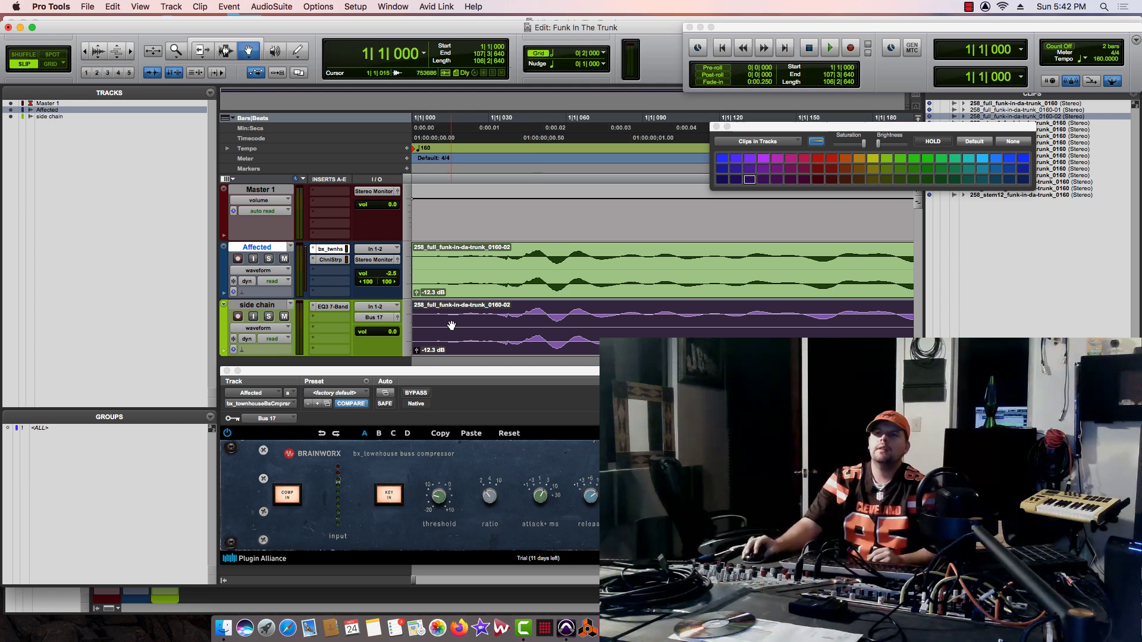
Shift the side chain and Affected clips out of alignment, up to about 1|1|034, and return them to the session start
left_click_drag(453, 326, 517, 316)
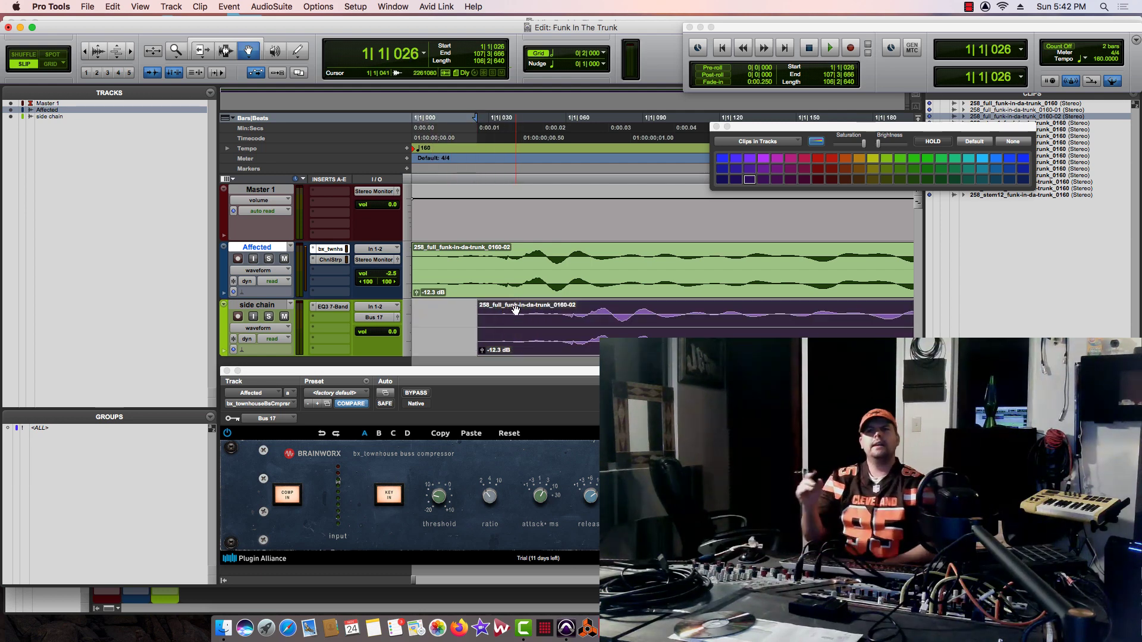
left_click_drag(516, 309, 533, 276)
left_click(542, 329)
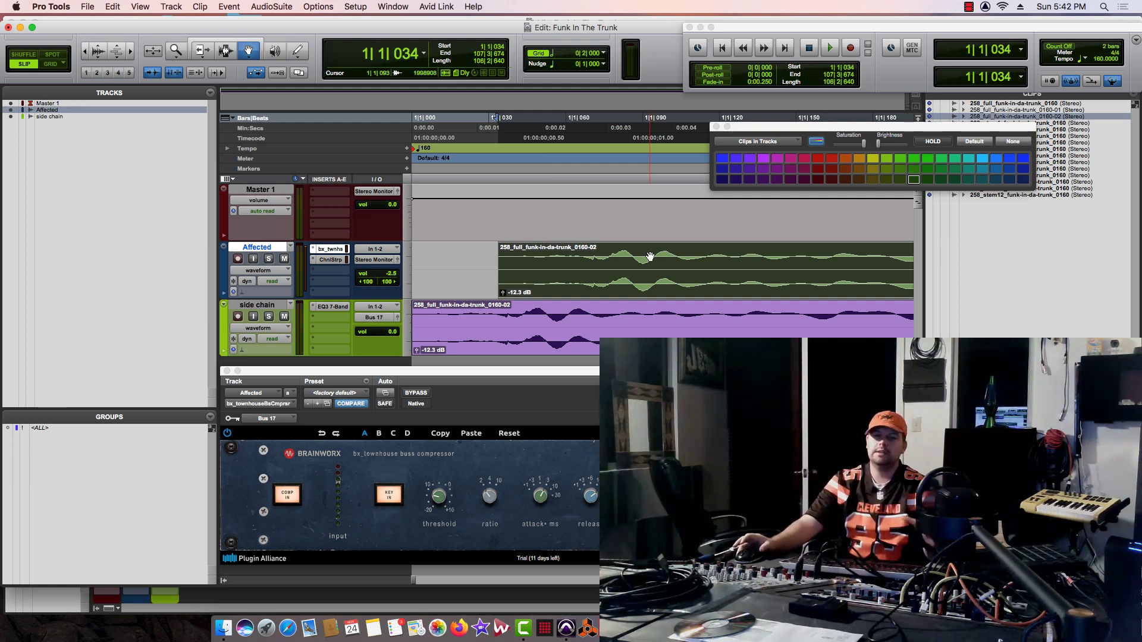
left_click_drag(628, 273, 483, 279)
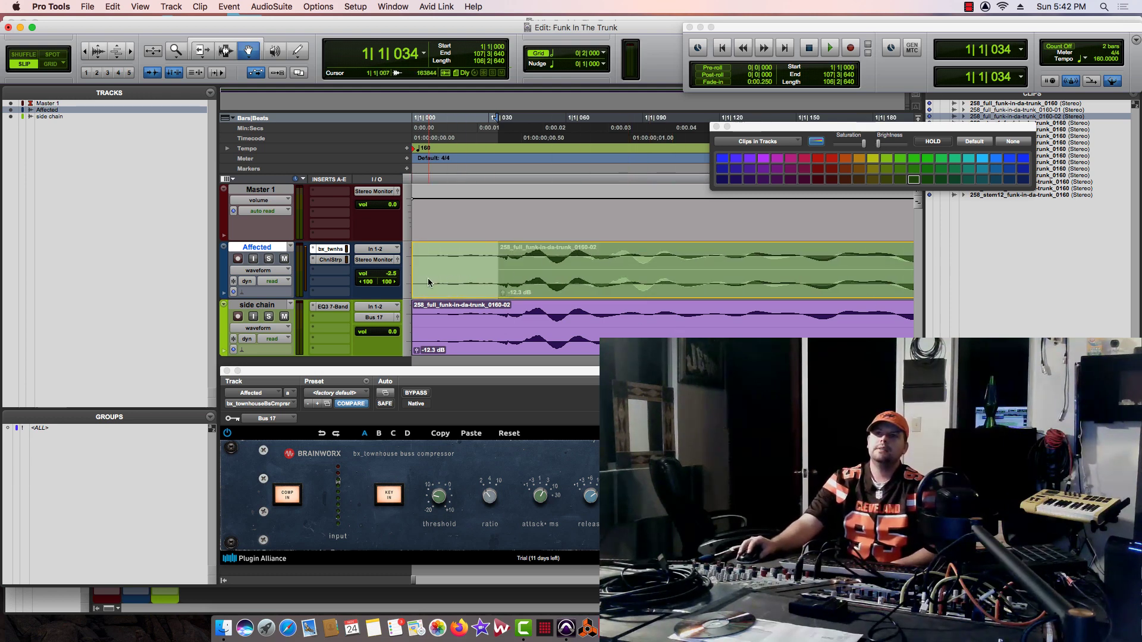
Select the Affected track and view its bx_townhouse compressor insert
left_click(255, 306)
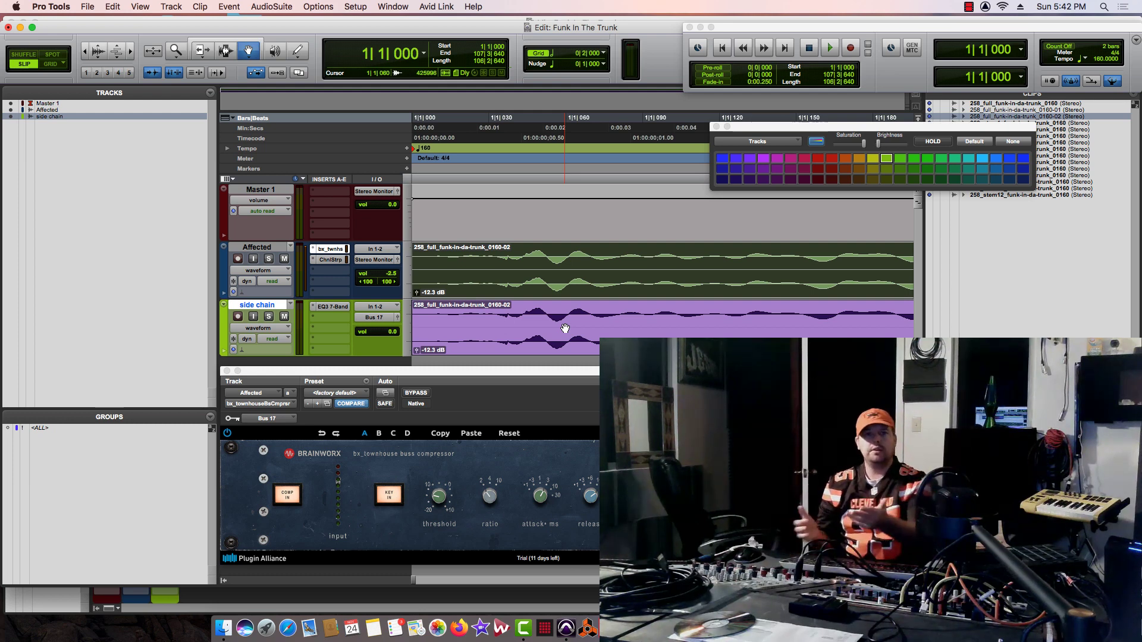
left_click(265, 248)
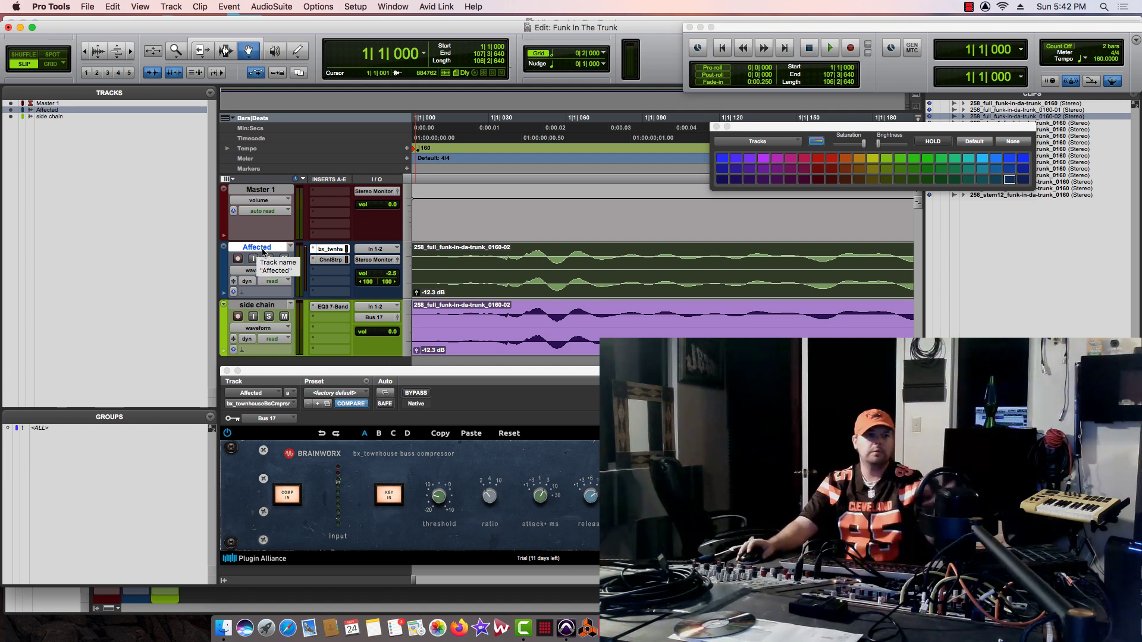
left_click(336, 251)
left_click(337, 251)
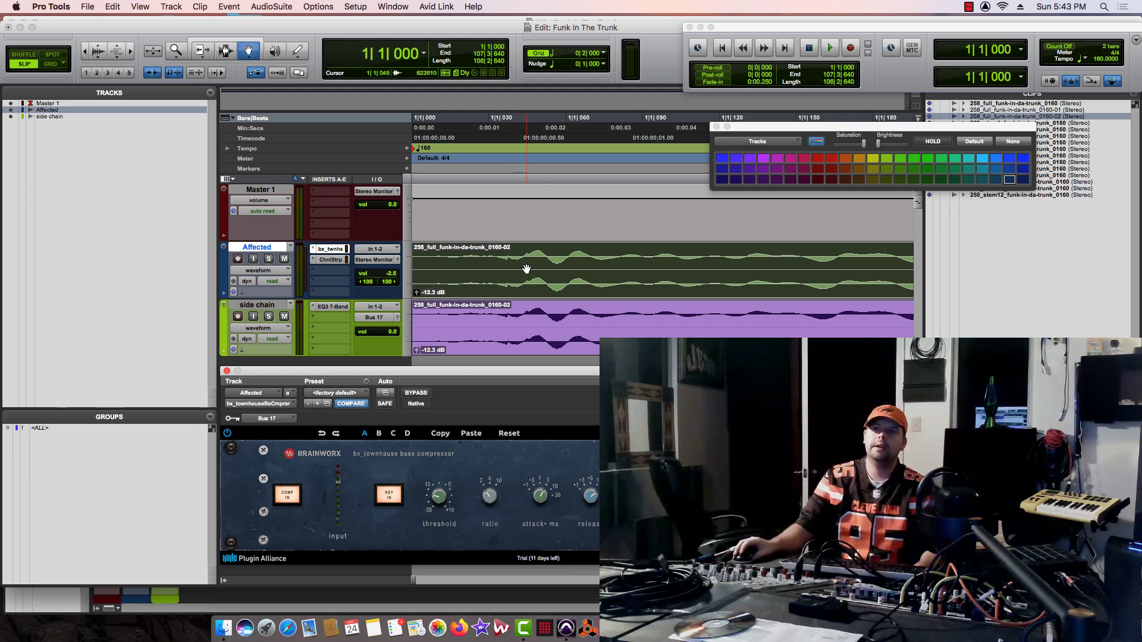
In the side chain track's EQ3 7-Band, cut the low band at about 328.5 Hz and the low-mid band at about 160.8 Hz
left_click(581, 280)
key("r")
key("r")
key("r")
key("r")
key("r")
key("r")
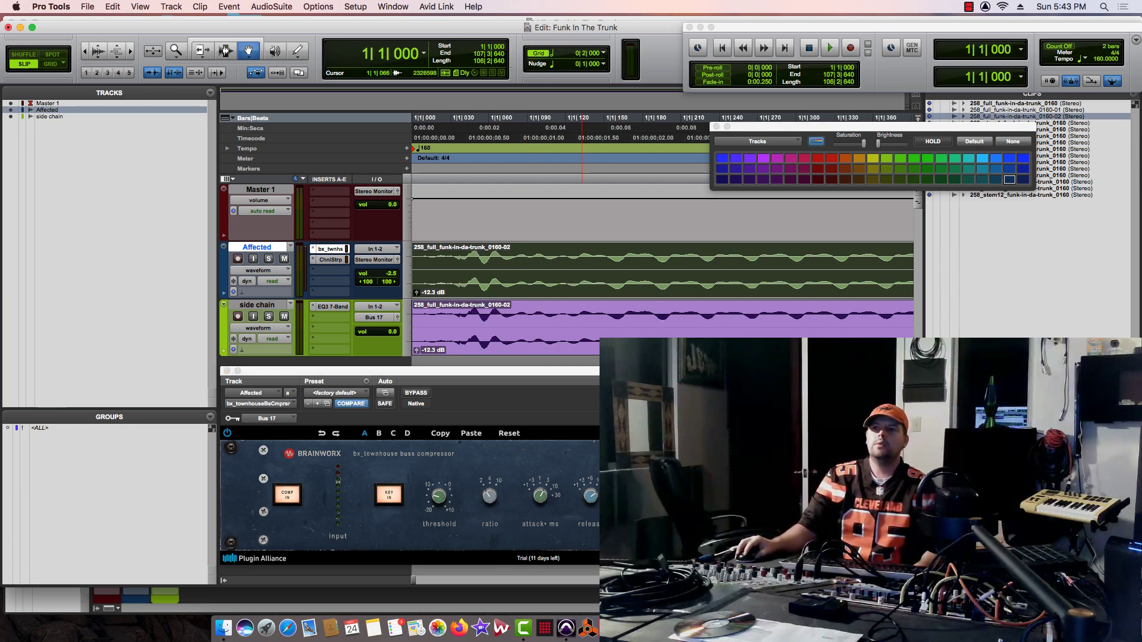
key("r")
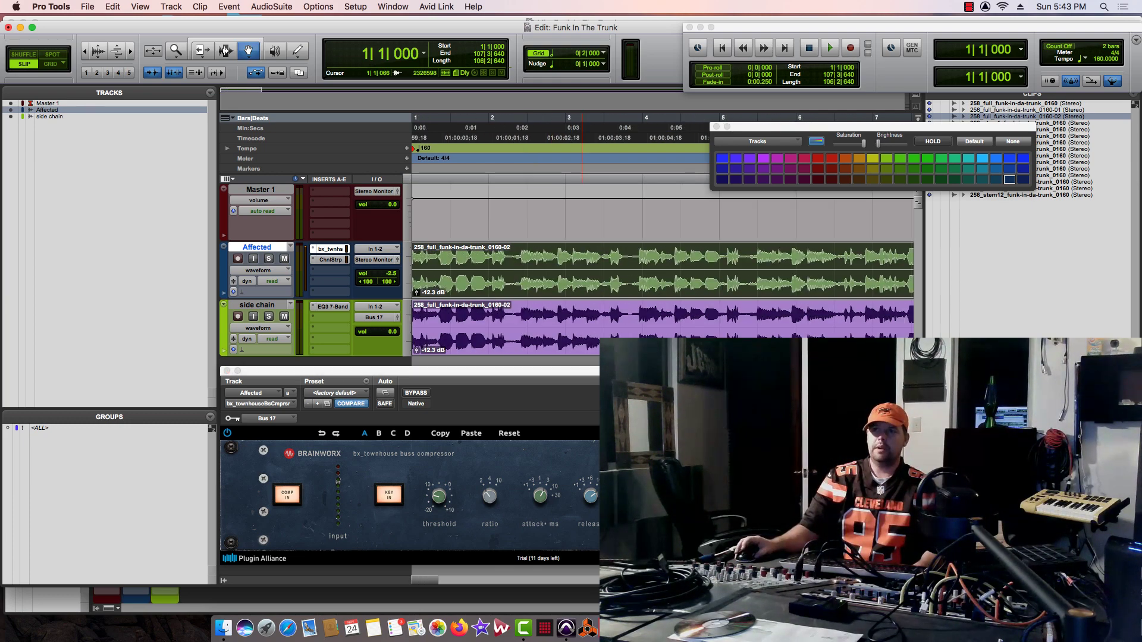
key("r")
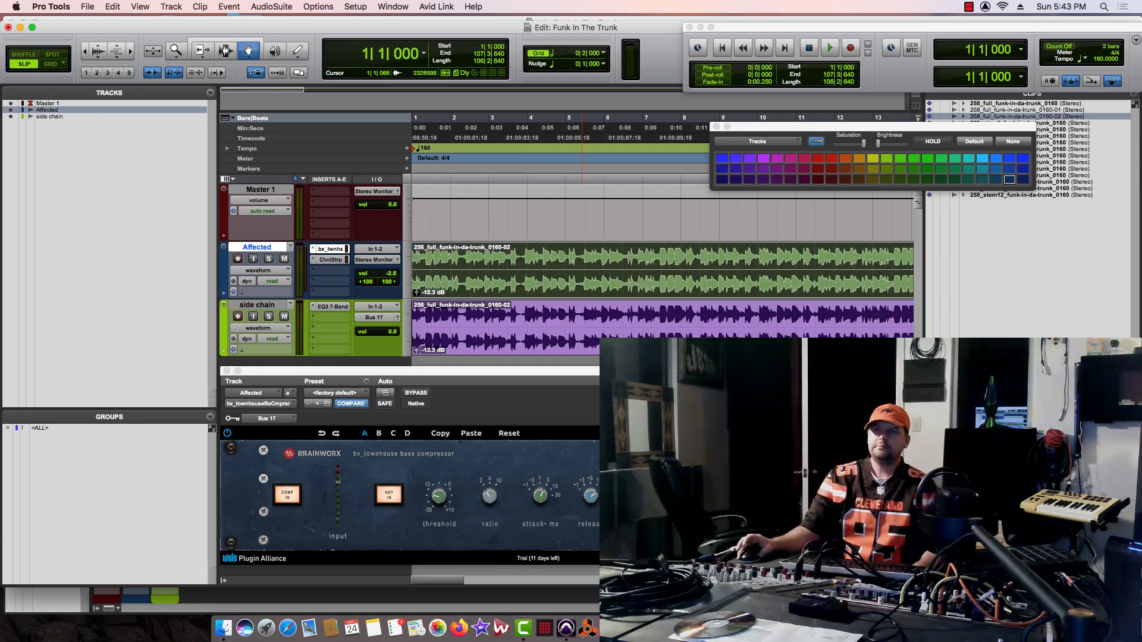
left_click(333, 307)
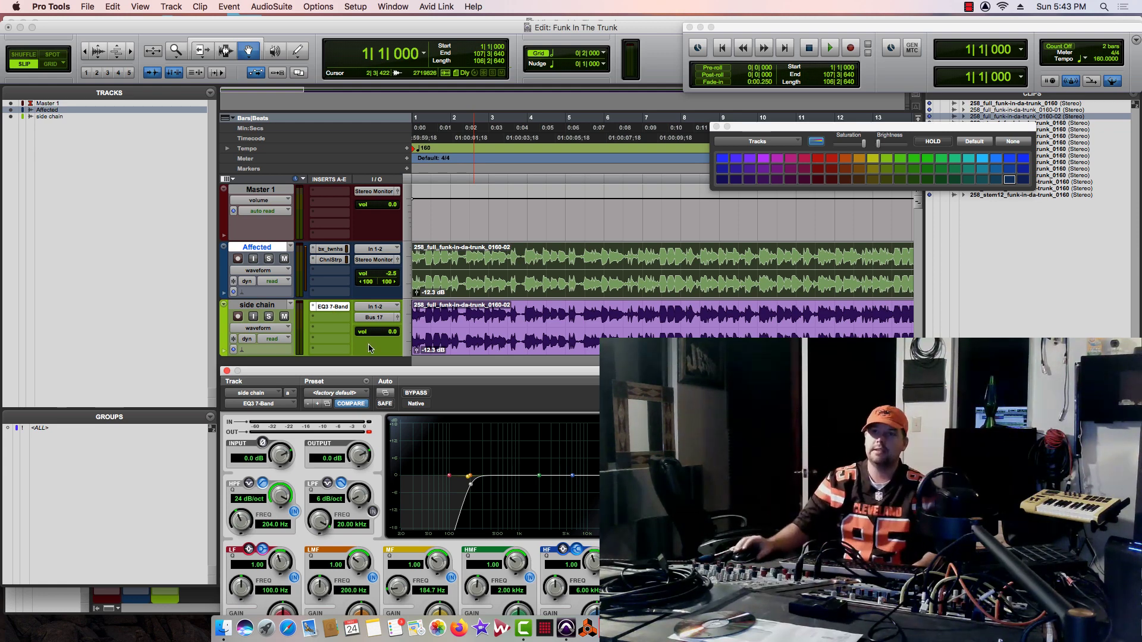
left_click(567, 332)
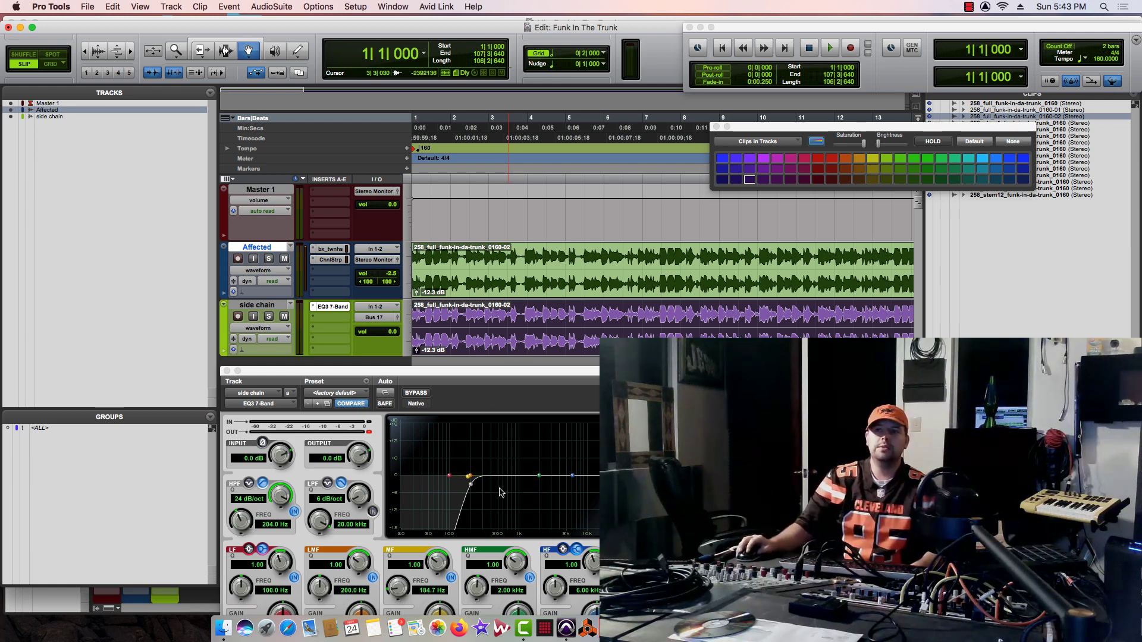
left_click_drag(469, 476, 485, 510)
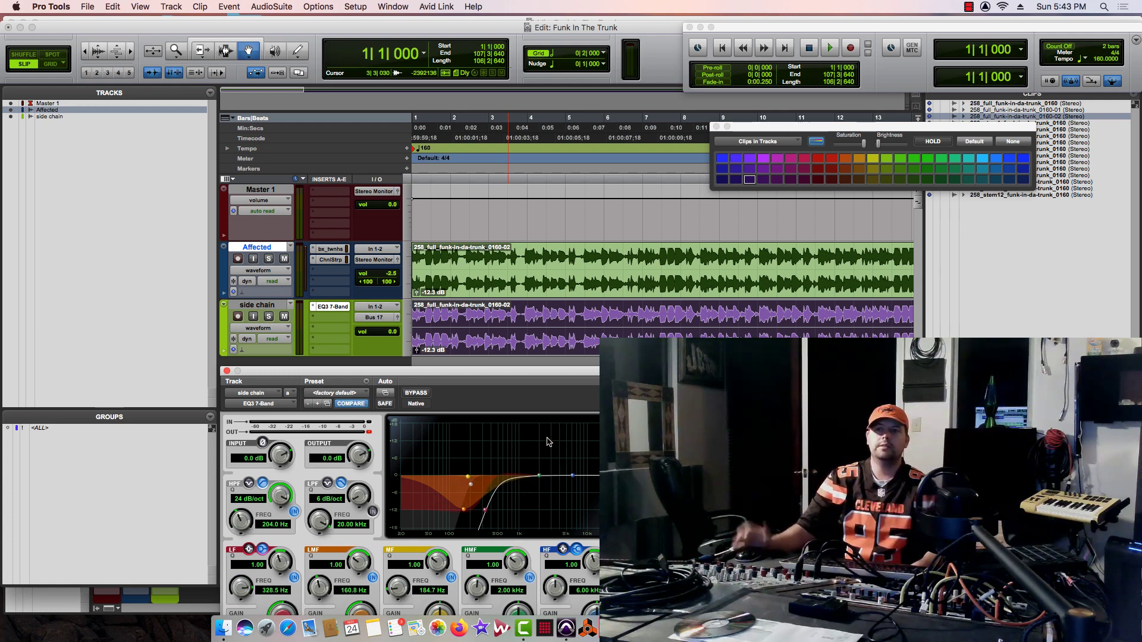
Solo the side chain track and route its output to Stereo Monitor (Out 1-2)
left_click(269, 316)
left_click(380, 317)
mouse_move(393, 317)
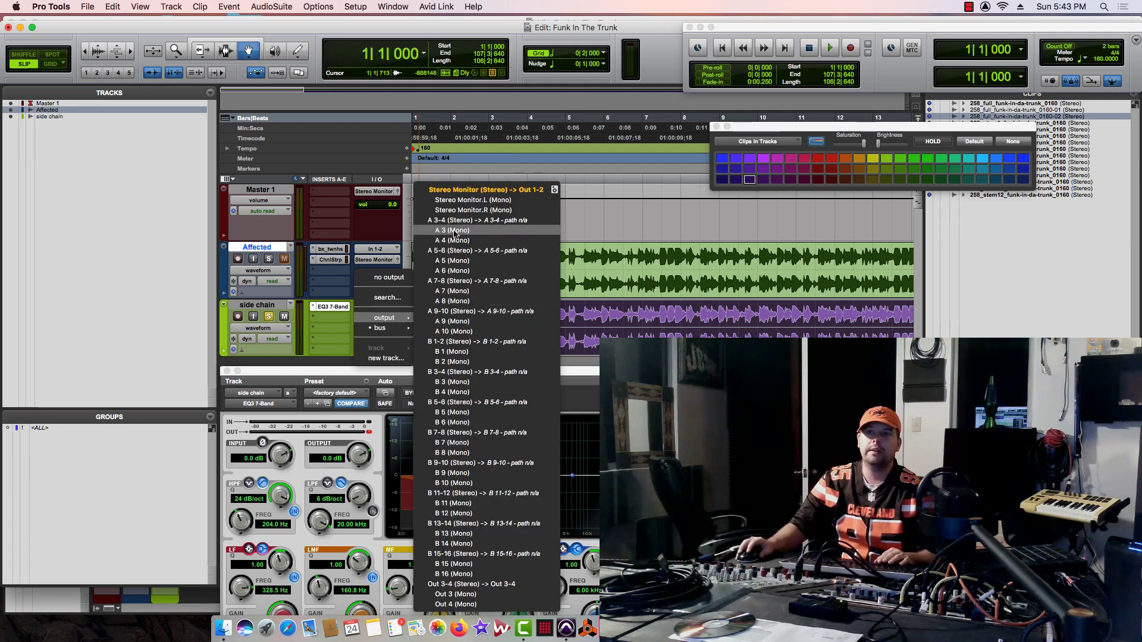
left_click(462, 196)
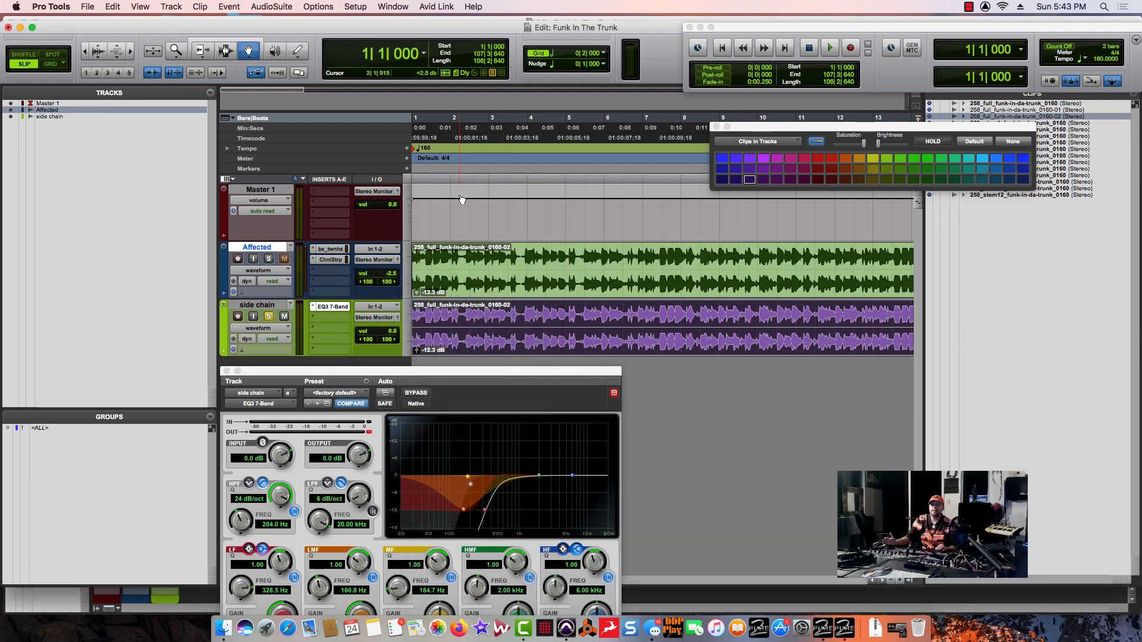
During playback of the soloed side chain, boost the EQ's high-mid band at about 1.12 kHz
key("space")
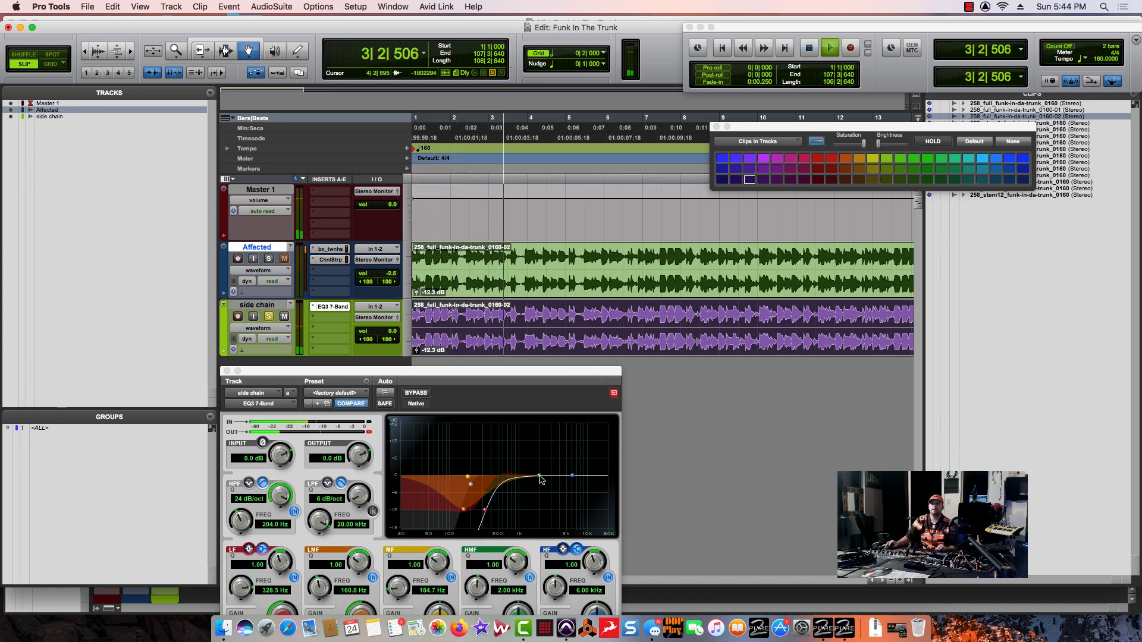
mouse_move(541, 472)
left_mouse_down()
mouse_move(584, 445)
mouse_move(584, 469)
mouse_move(546, 495)
mouse_move(535, 467)
mouse_move(564, 454)
mouse_move(591, 470)
mouse_move(521, 465)
left_mouse_up()
key("space")
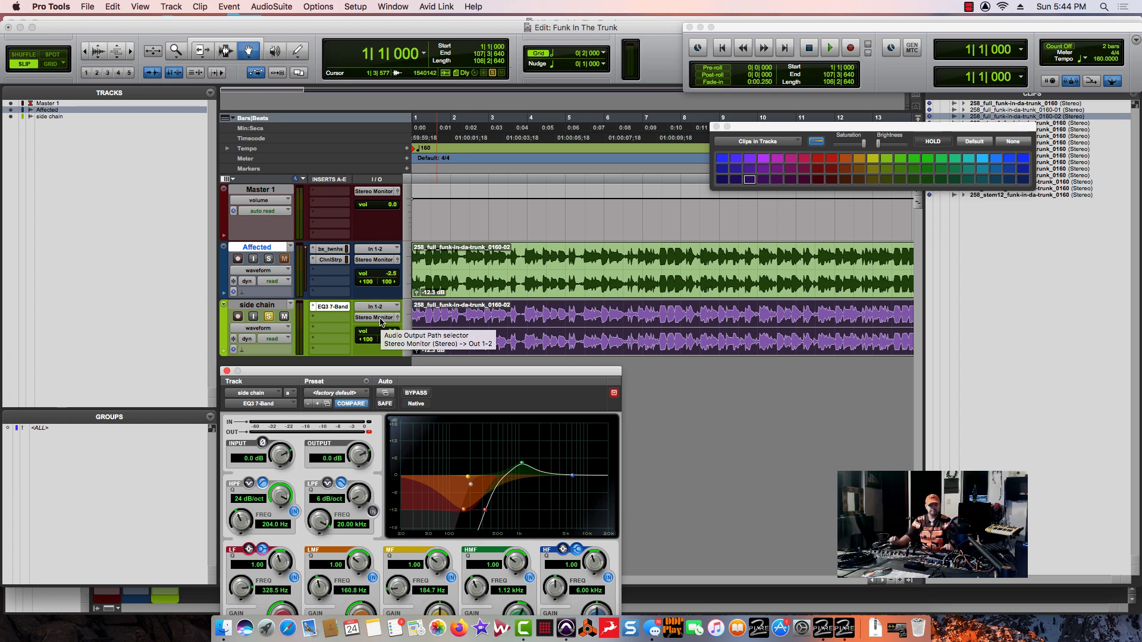
Open the Affected track's bx_townhouse compressor and set its key input to Bus 30 (Mono)
left_click(334, 250)
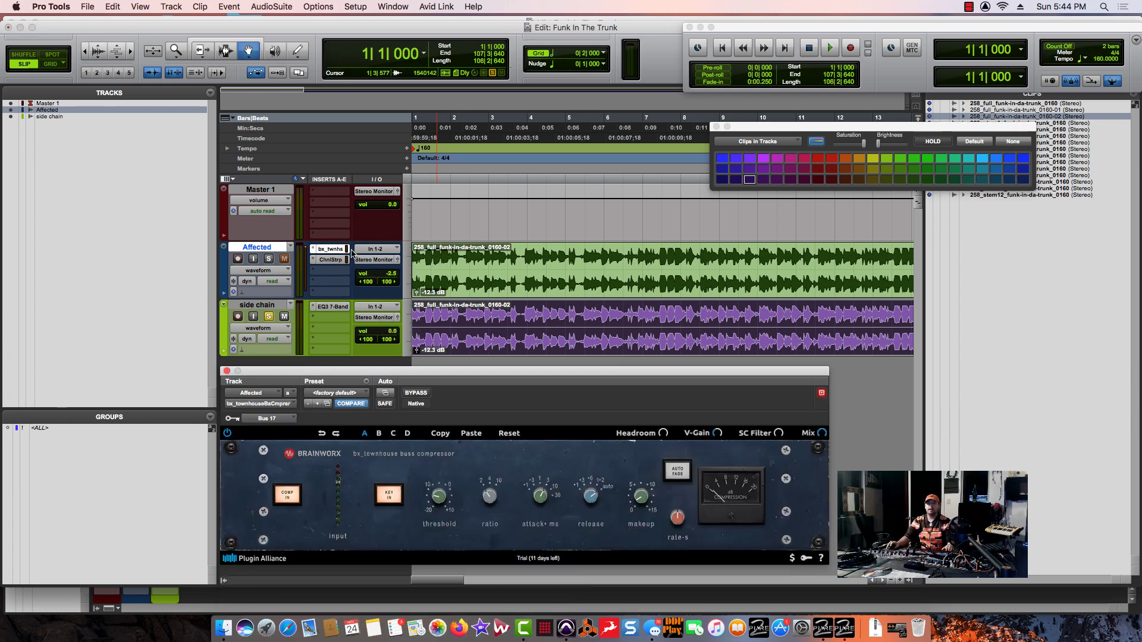
left_click_drag(439, 373, 690, 155)
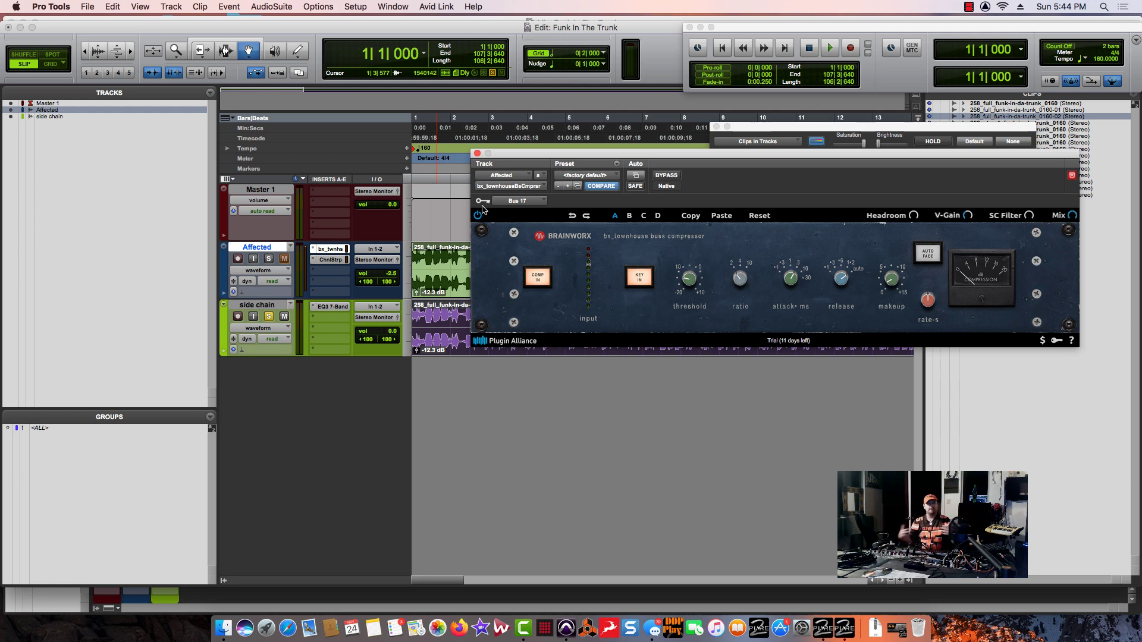
left_click(526, 204)
mouse_move(545, 203)
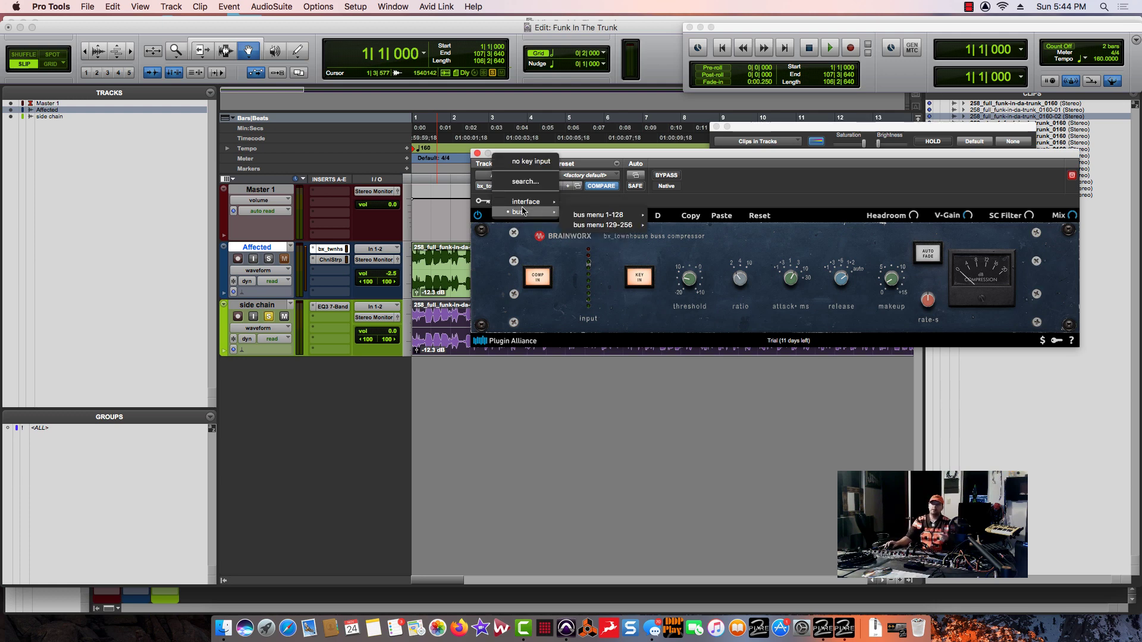
mouse_move(646, 215)
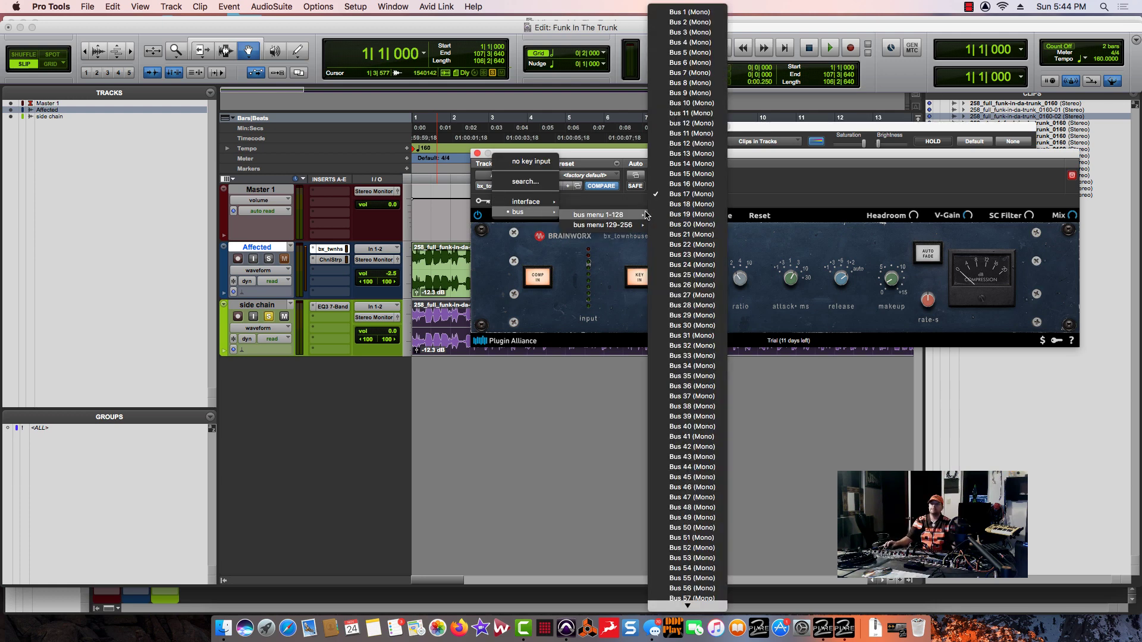
left_click(706, 326)
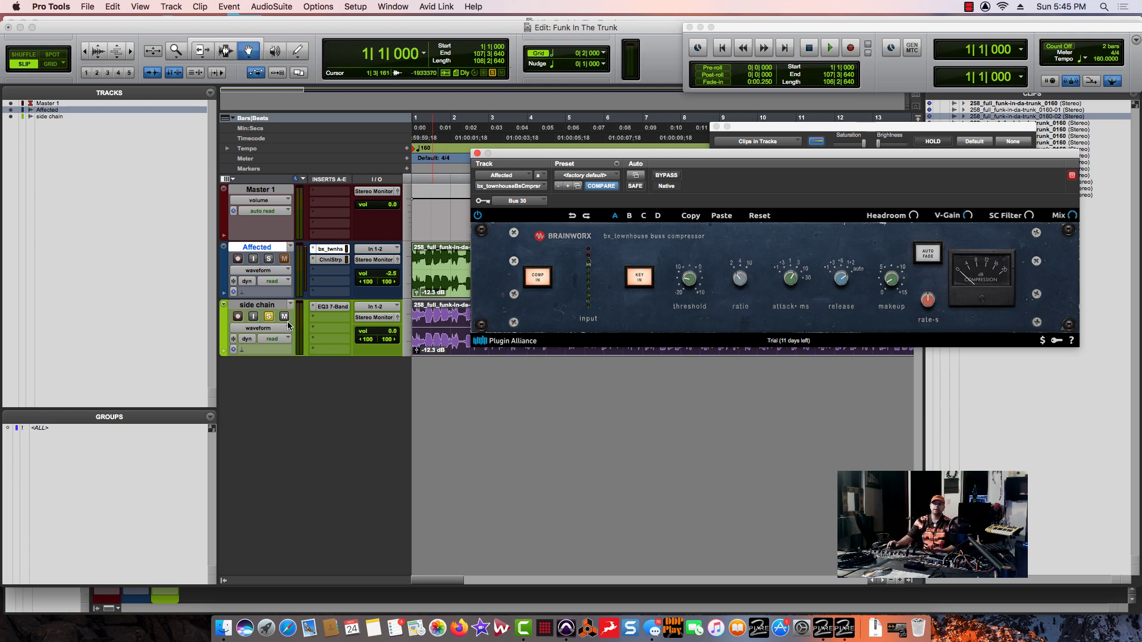
Solo the Affected track as well and route the side chain track's output to Bus 30 (Mono)
left_click(270, 260)
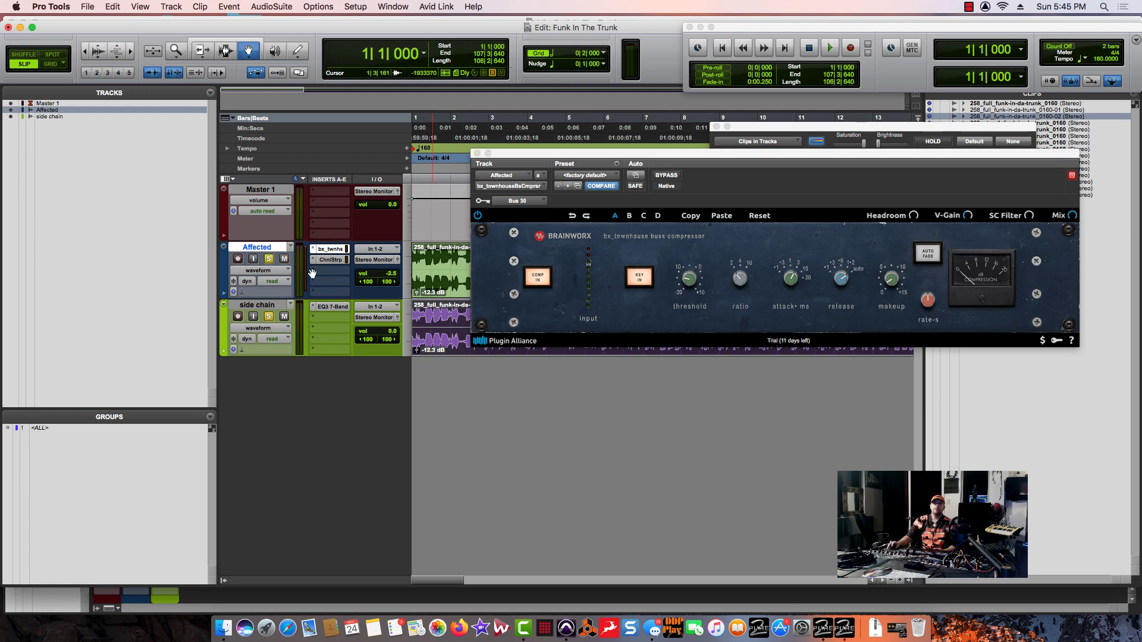
left_click(378, 317)
mouse_move(379, 322)
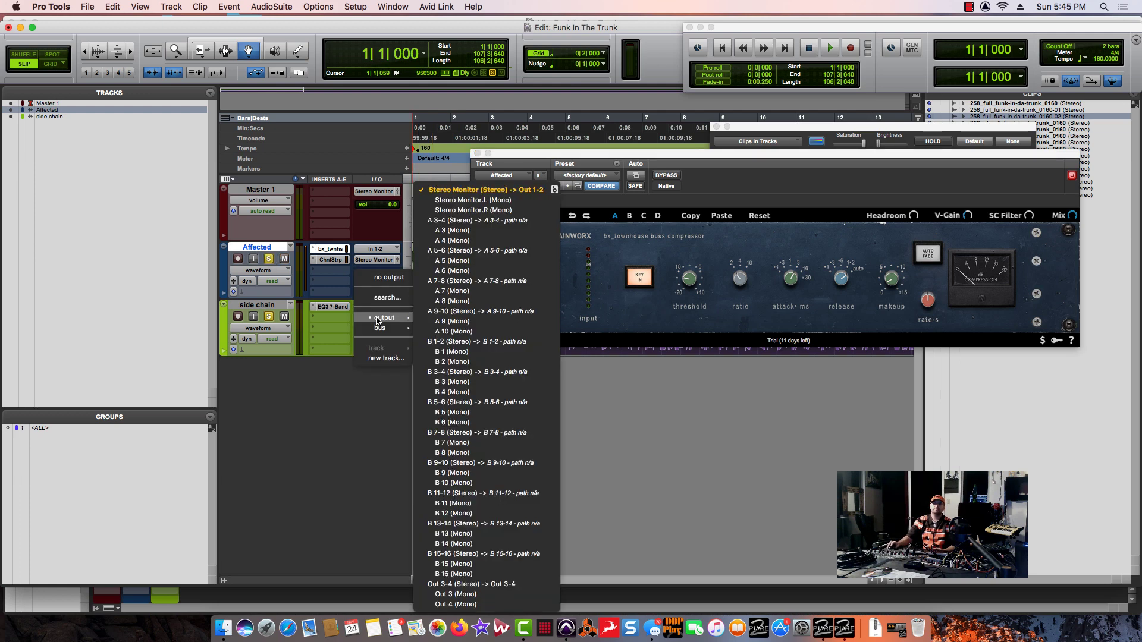
left_click(269, 310)
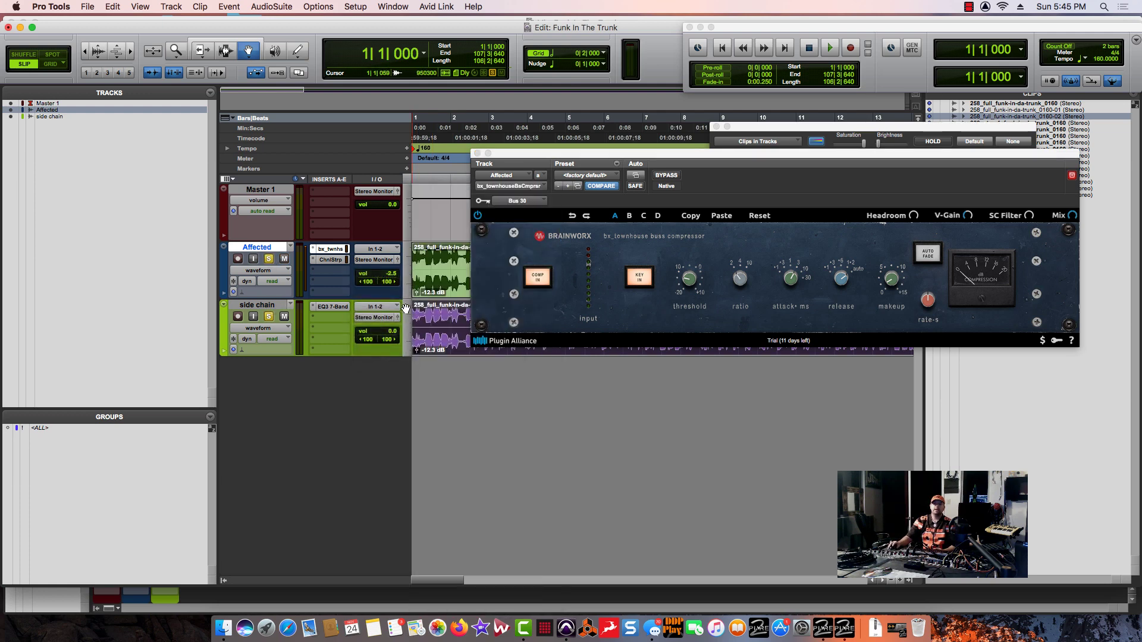
left_click(367, 317)
mouse_move(398, 332)
mouse_move(464, 331)
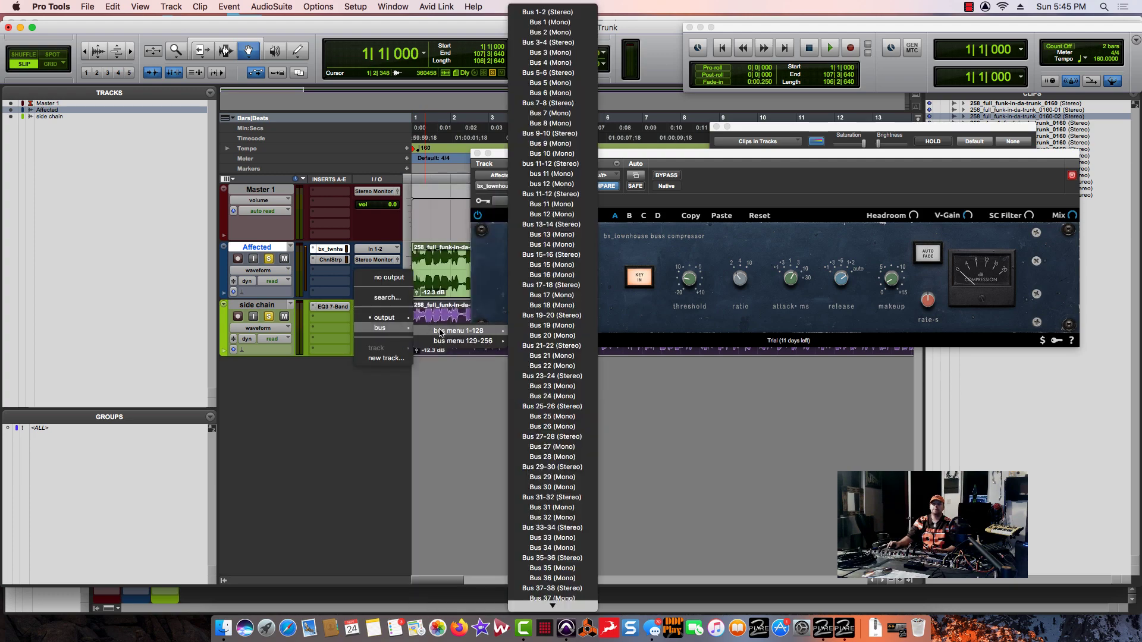
left_click(557, 487)
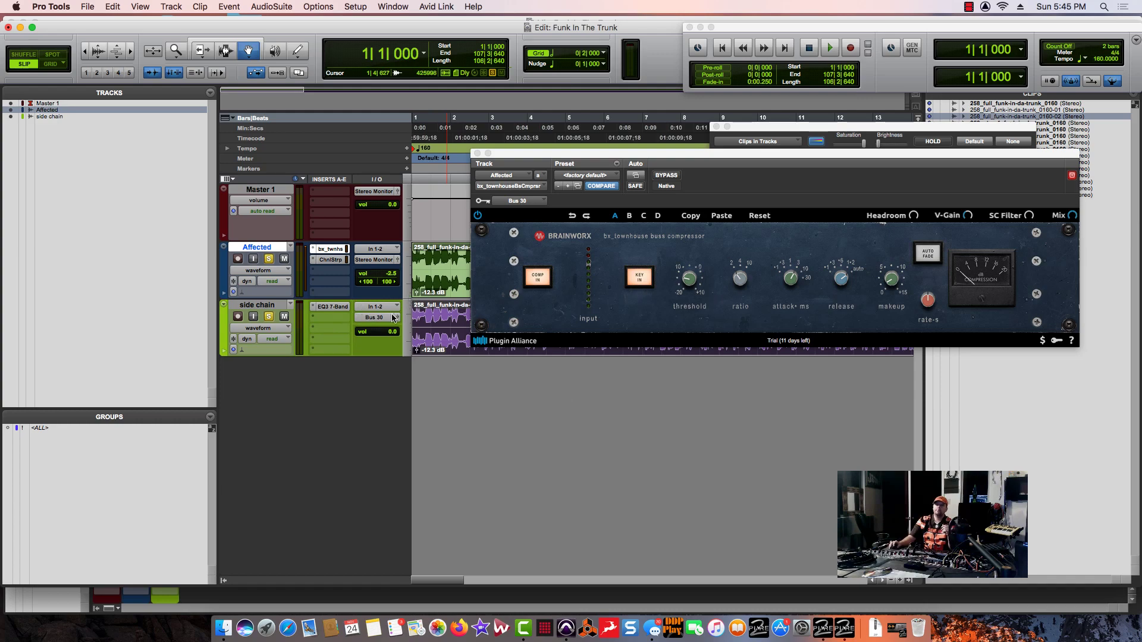
Review the EQ3 7-Band settings on the side chain track and close the plug-in window
left_click(333, 307)
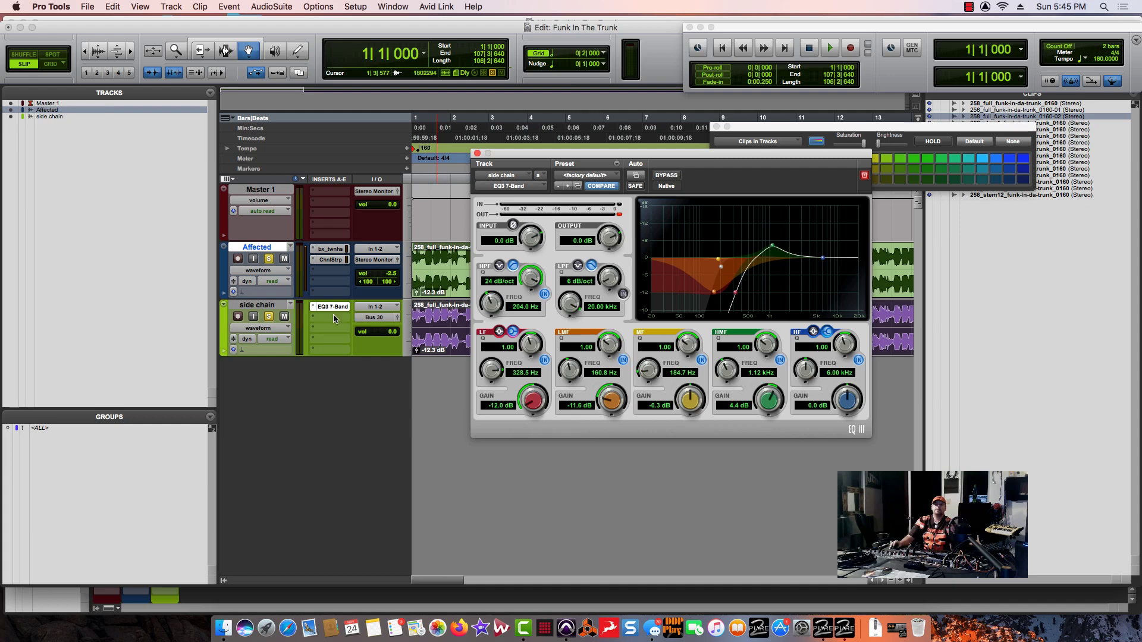
left_click(269, 305)
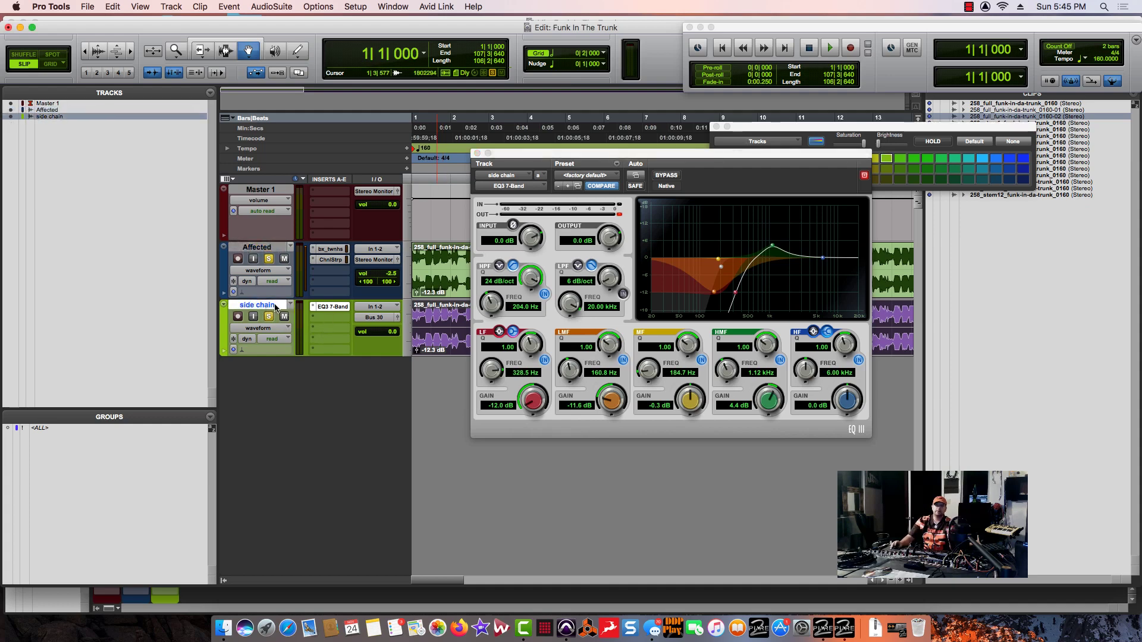
left_click(477, 154)
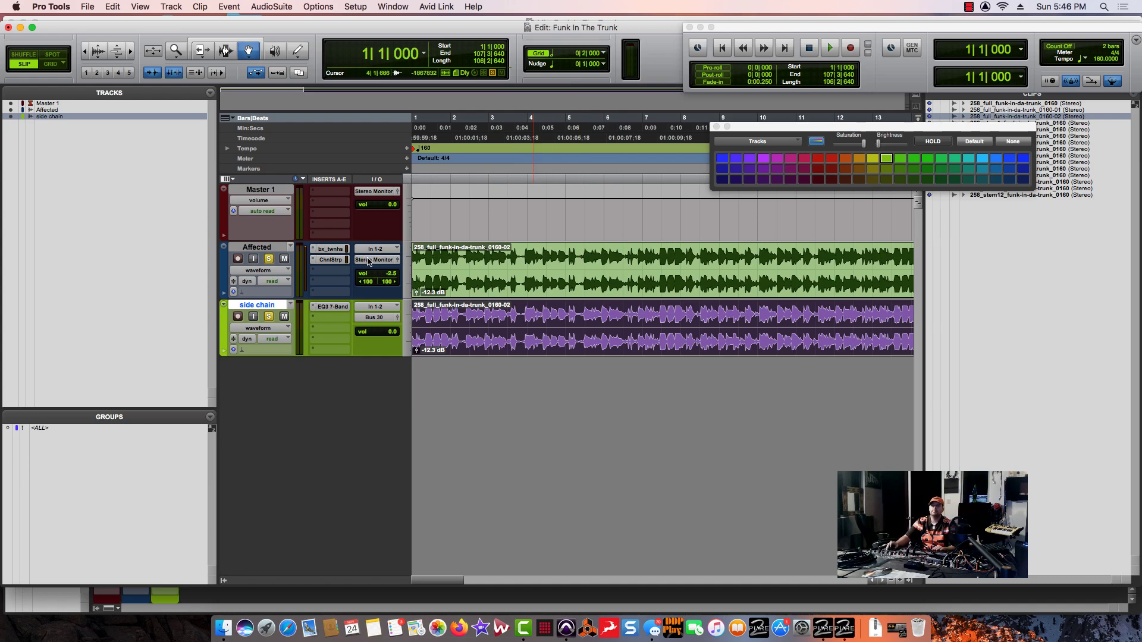
During playback of both soloed tracks, adjust the threshold, ratio and makeup gain of the Affected track's bx_townhouse compressor
key("space")
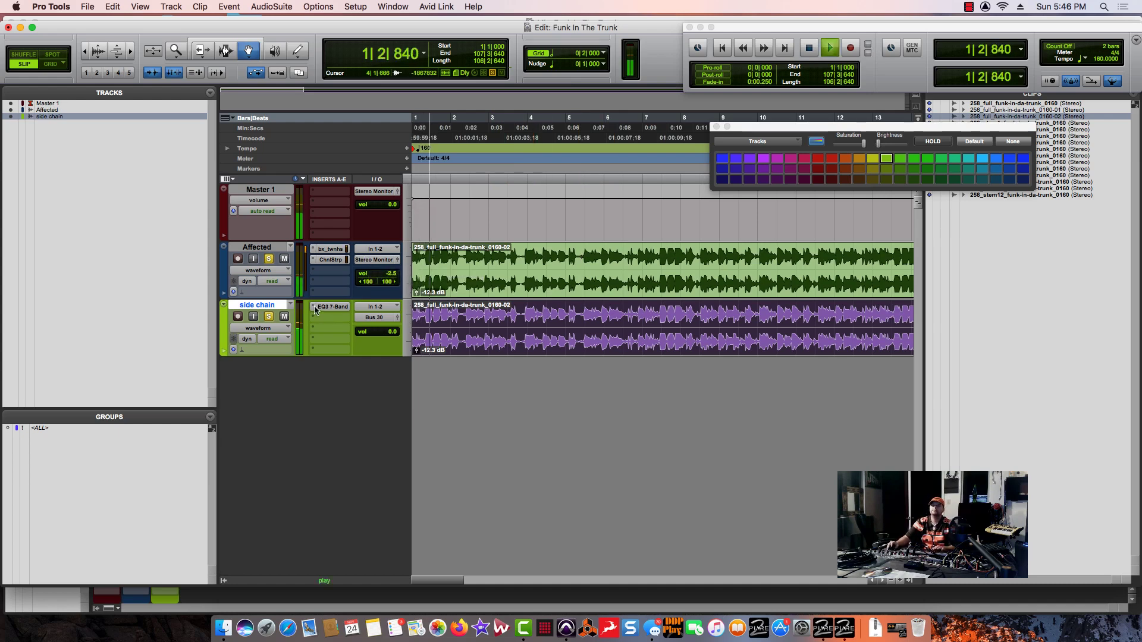
left_click(330, 249)
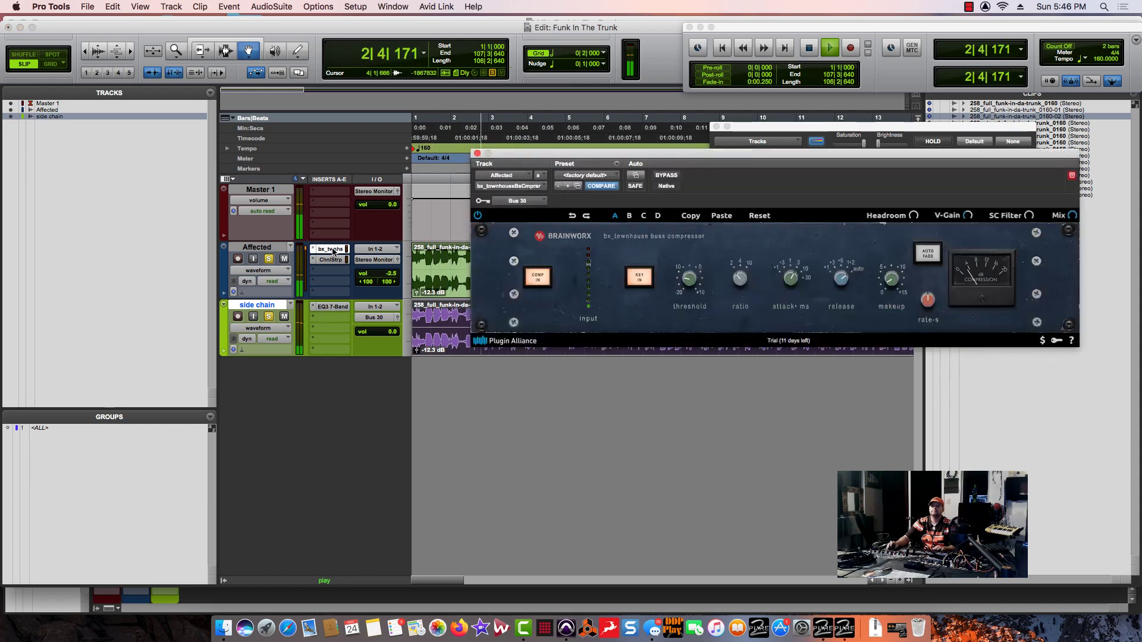
left_click_drag(690, 275, 690, 269)
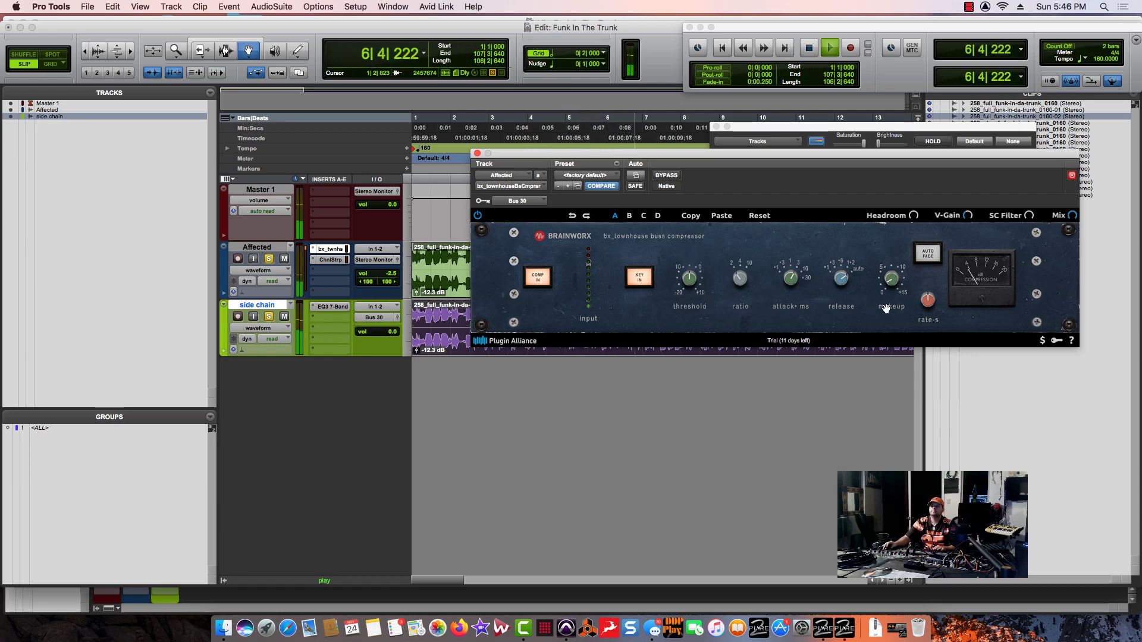
mouse_move(891, 277)
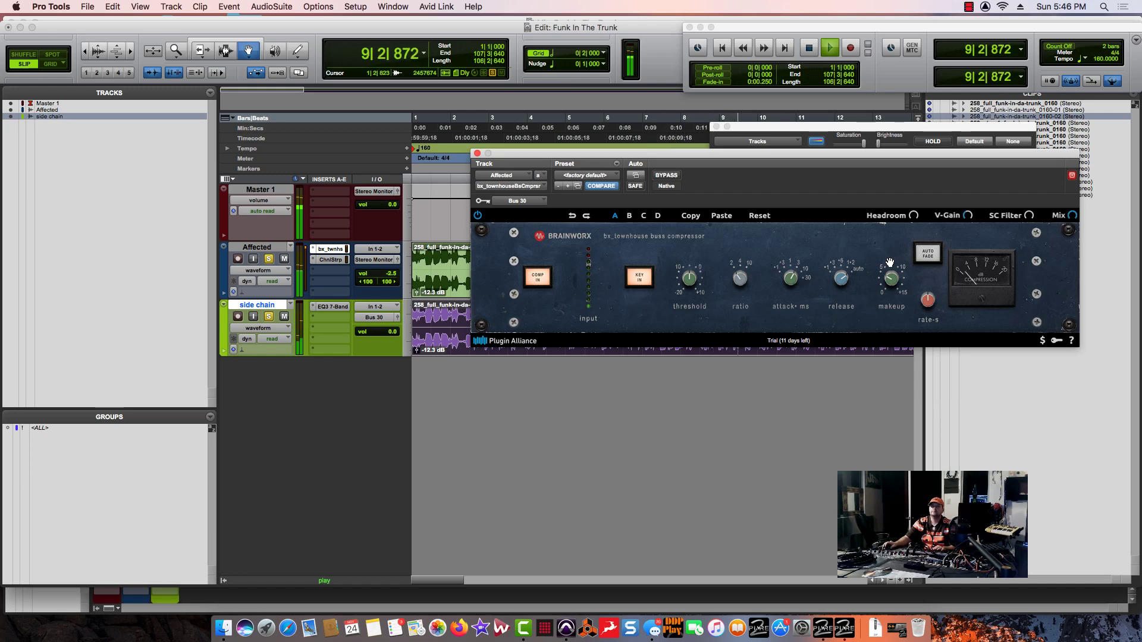
left_click_drag(892, 276, 894, 269)
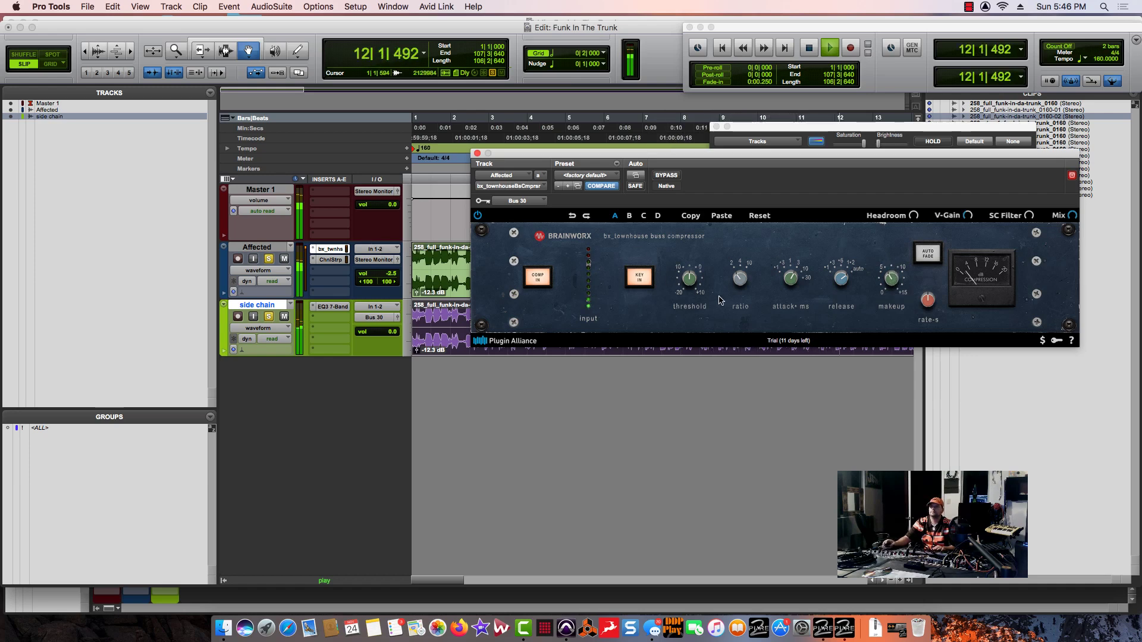
left_click_drag(744, 284, 847, 312)
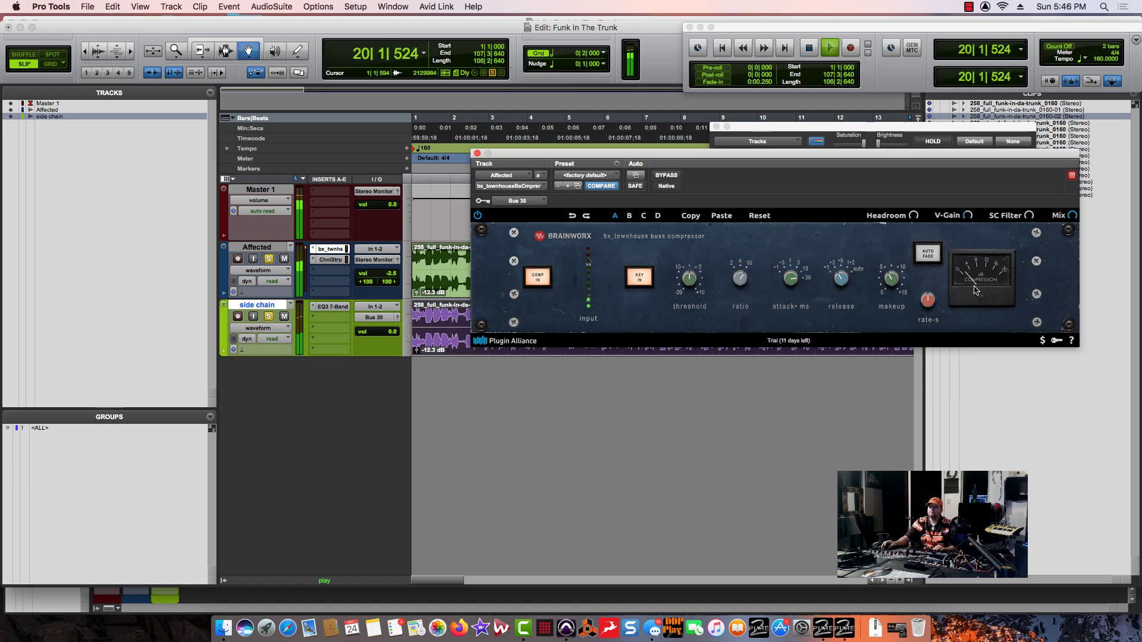
left_click(893, 277)
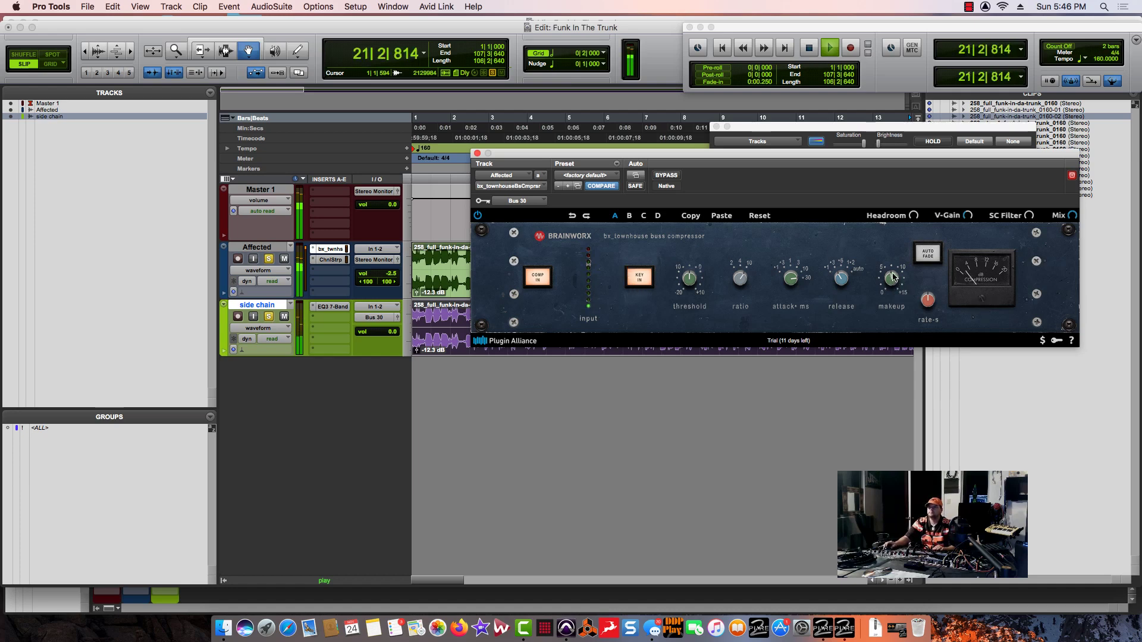
key("space")
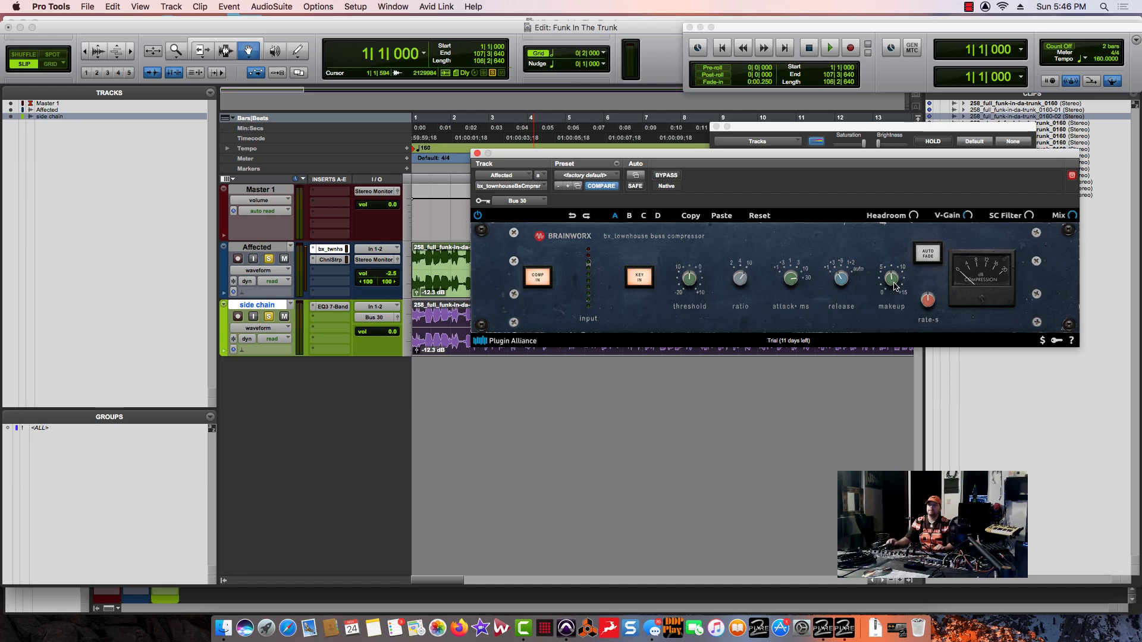
Play the session from the start and fine-tune the bx_townhouse compressor's threshold while listening
key("space")
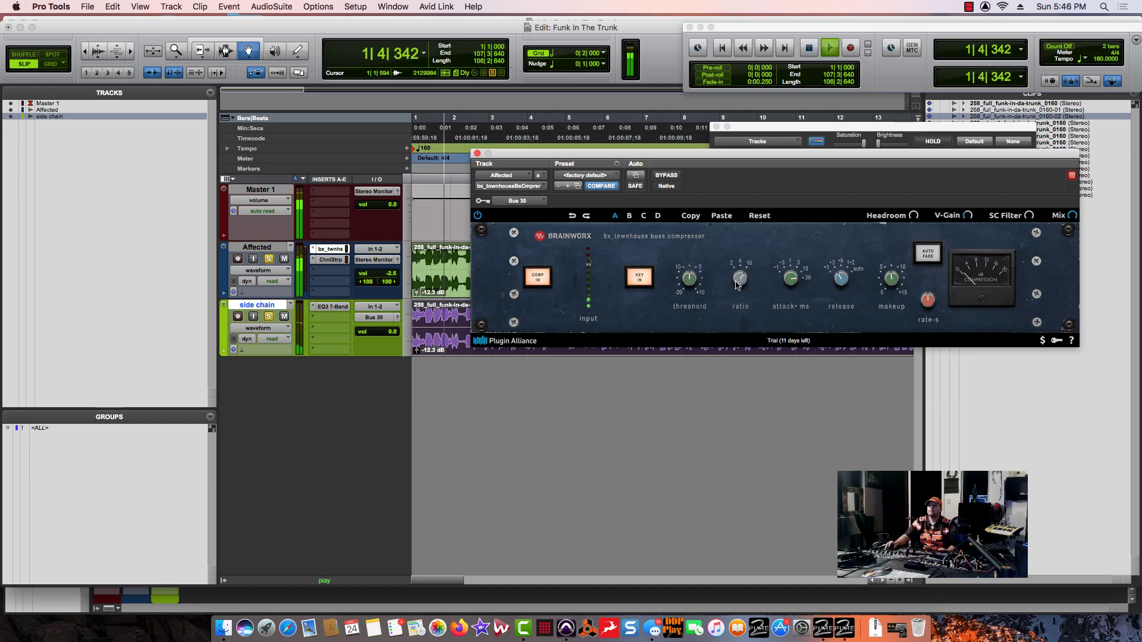
left_click_drag(692, 286, 692, 303)
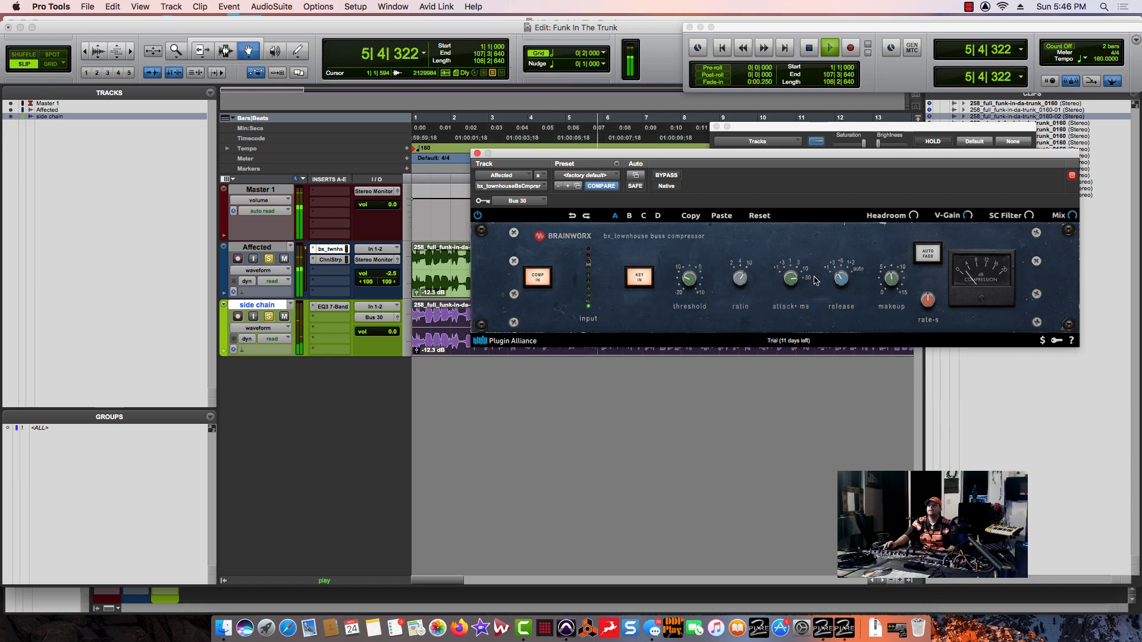
mouse_move(685, 288)
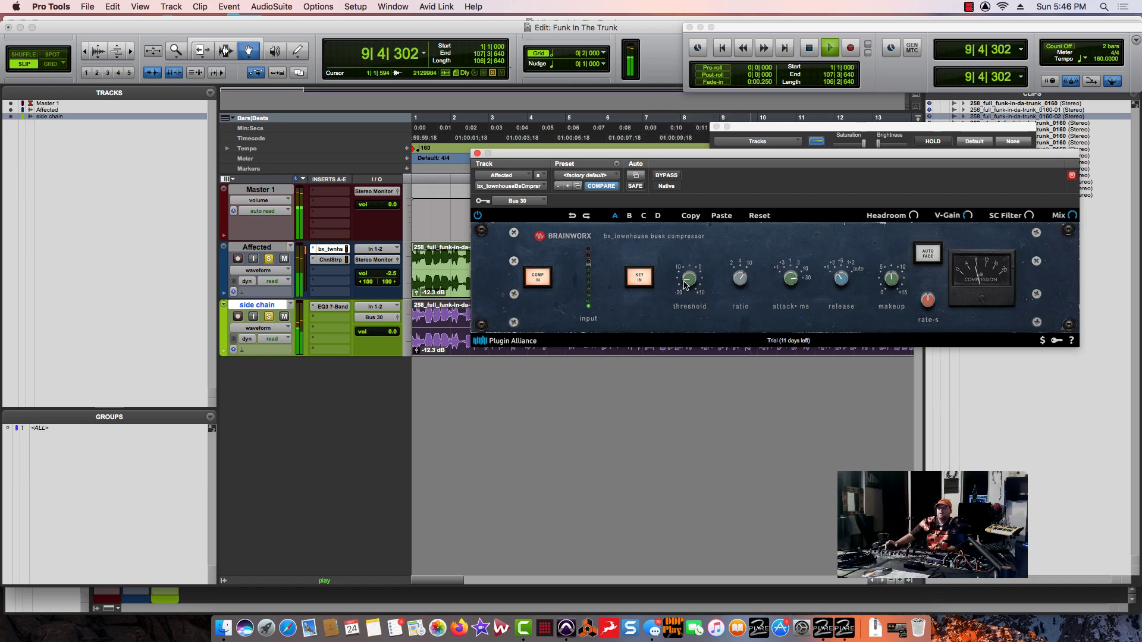
key("space")
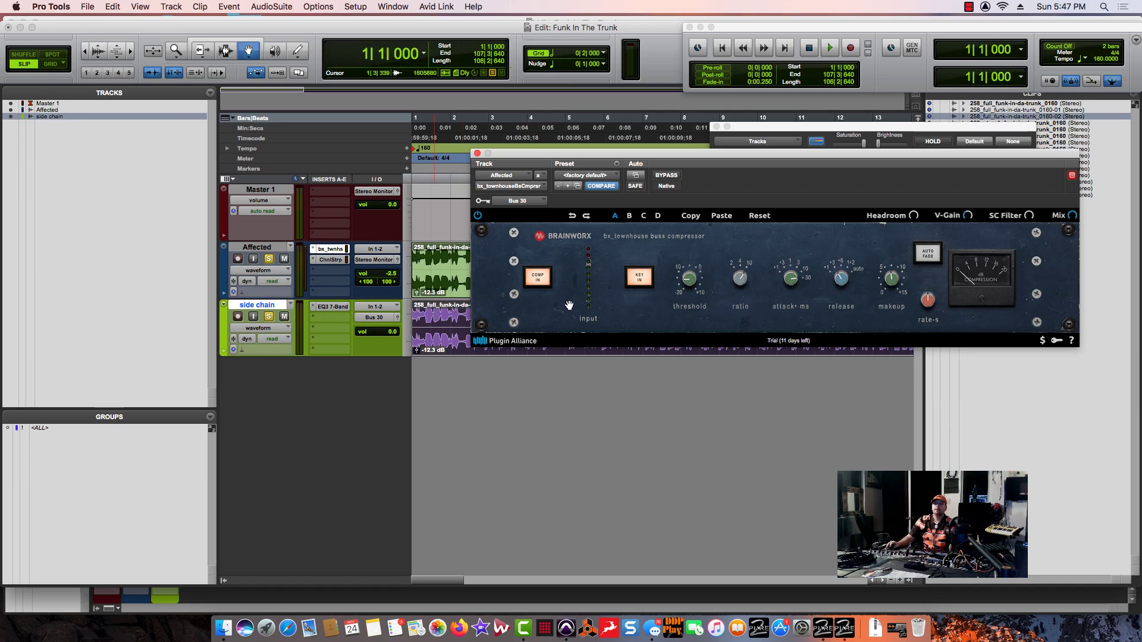
Disable the compressor's Key In, mute the side chain track and play the mix for comparison while checking the Affected track's Channel Strip
left_click(641, 283)
left_click(284, 317)
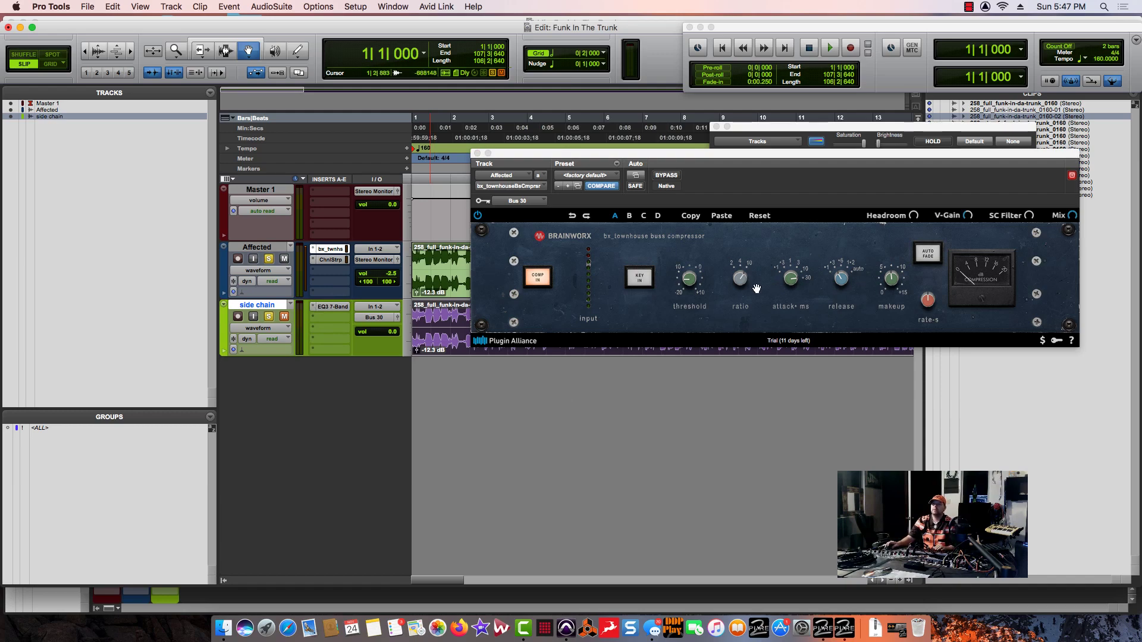
key("space")
left_click(689, 286)
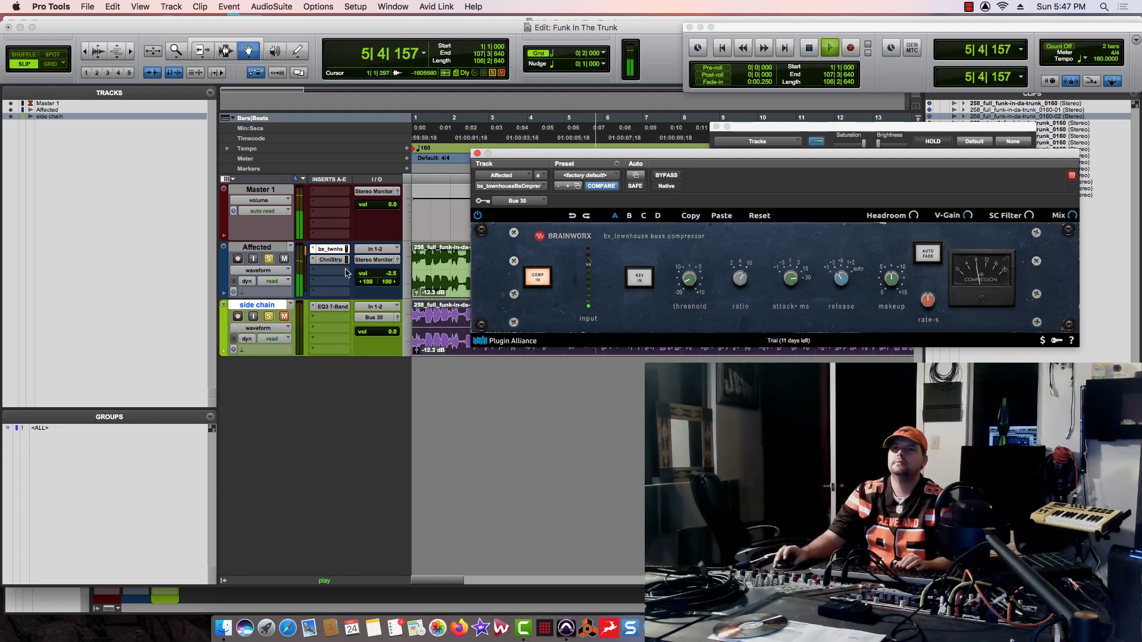
left_click(330, 260)
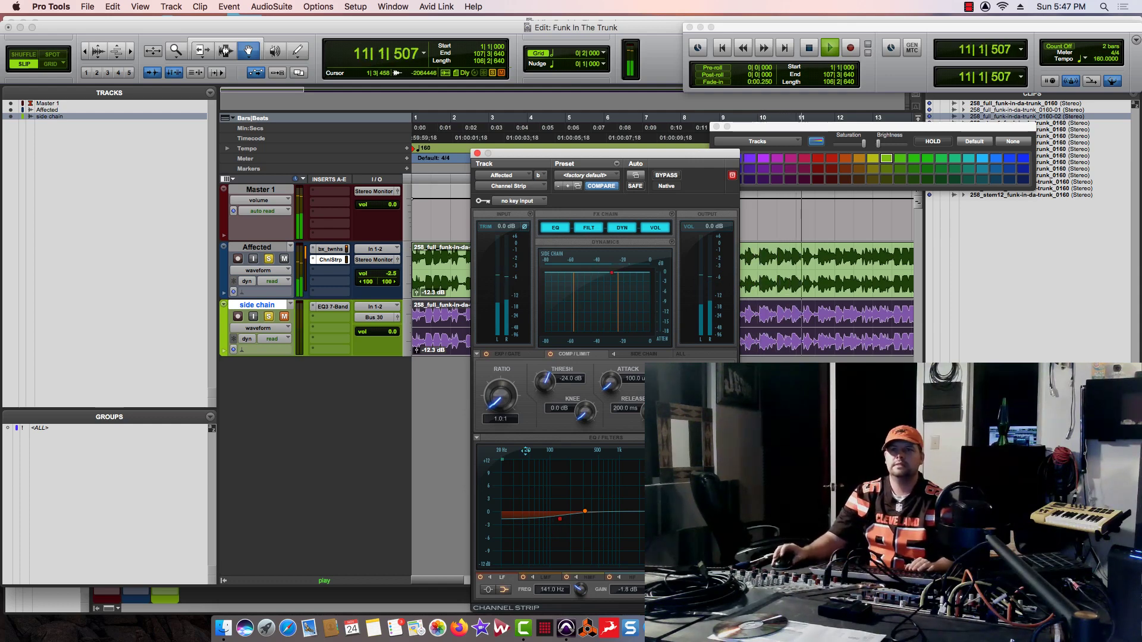
key("space")
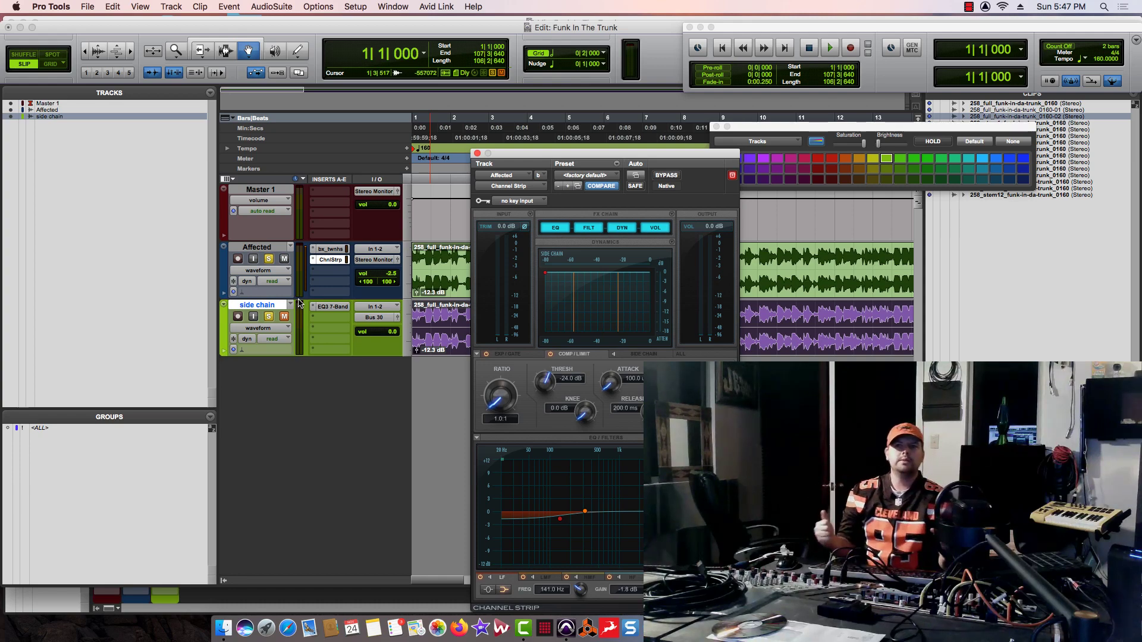
Unmute the side chain track, re-enable Key In on the Affected track's bx_townhouse compressor and audition the result
left_click(329, 250)
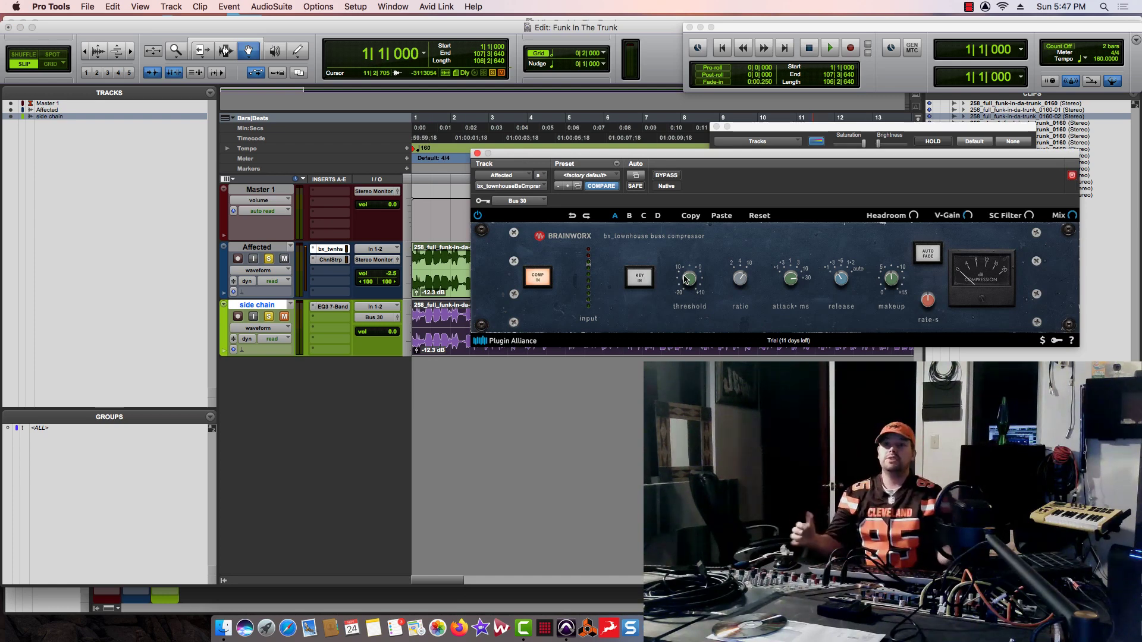
left_click(285, 317)
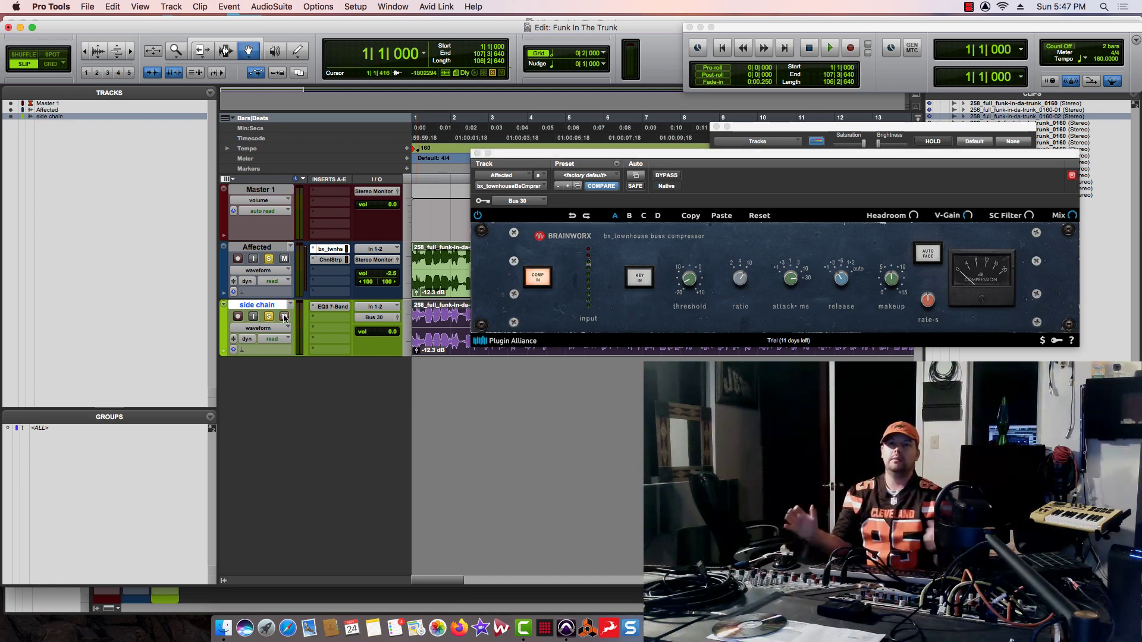
left_click(646, 283)
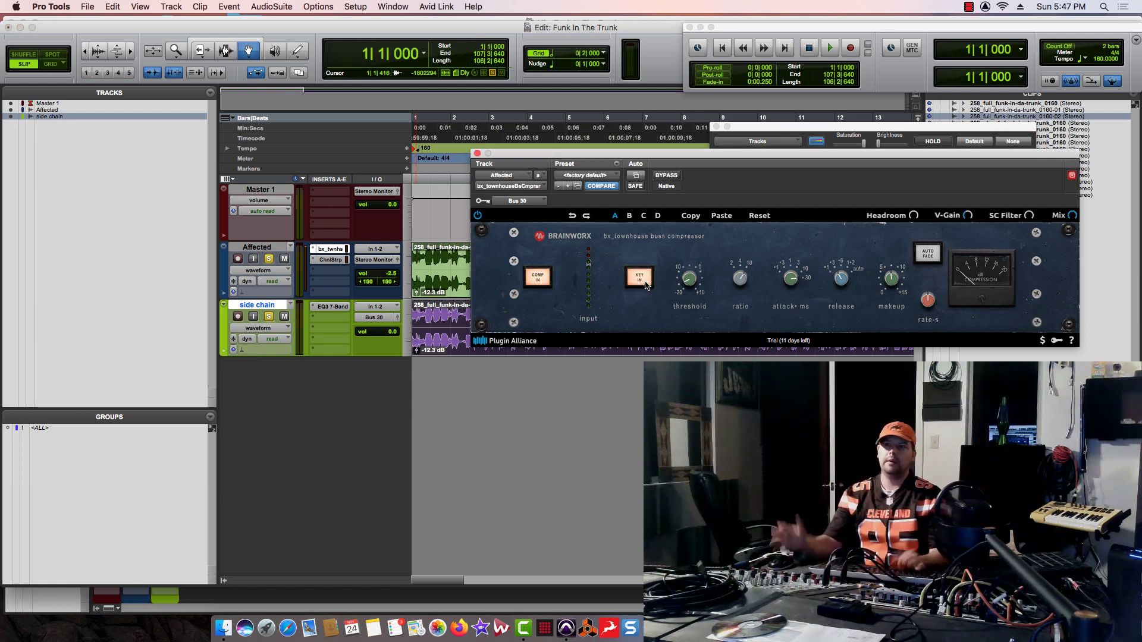
key("space")
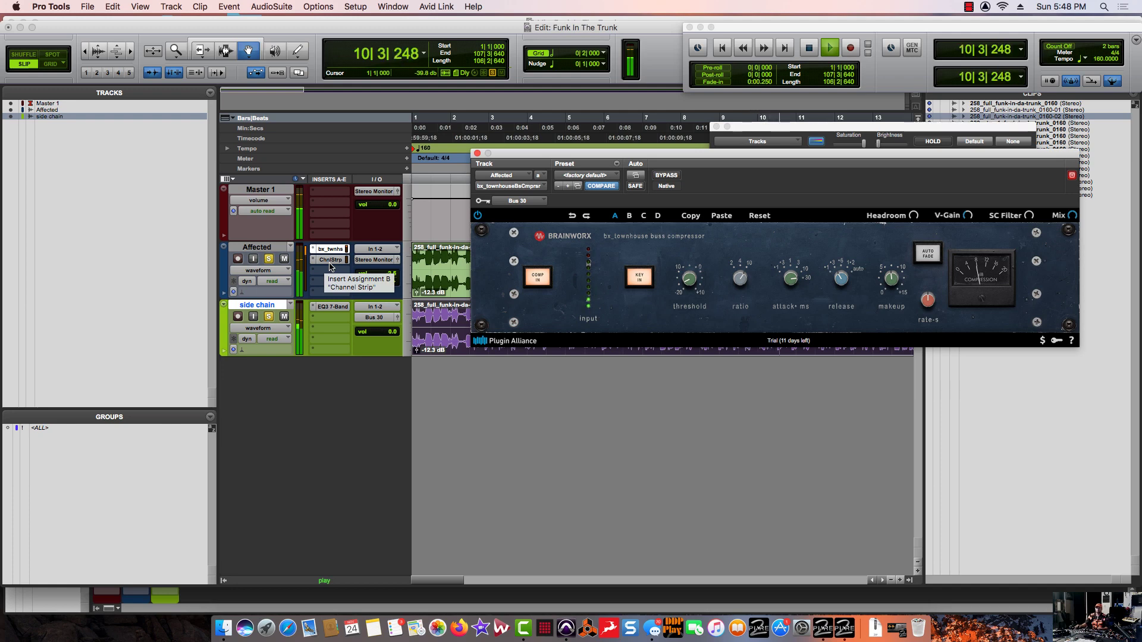
key("space")
In the Affected track's Channel Strip, boost the high-mid EQ band by 6.4 dB at about 8.2 kHz and audition it
left_click(331, 260)
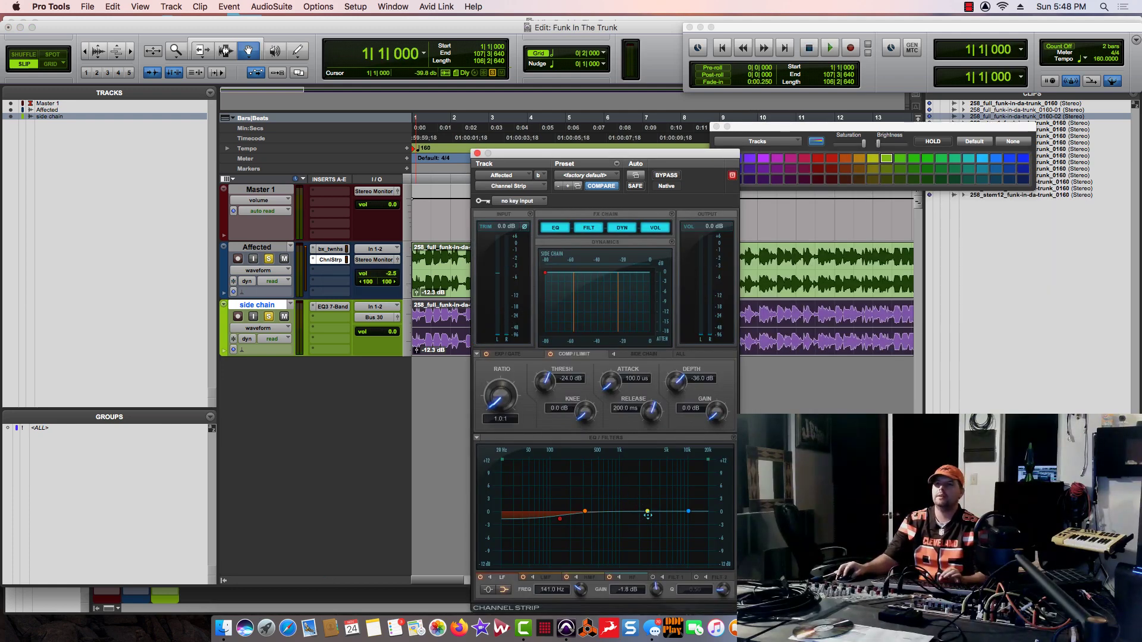
left_click_drag(648, 515, 685, 494)
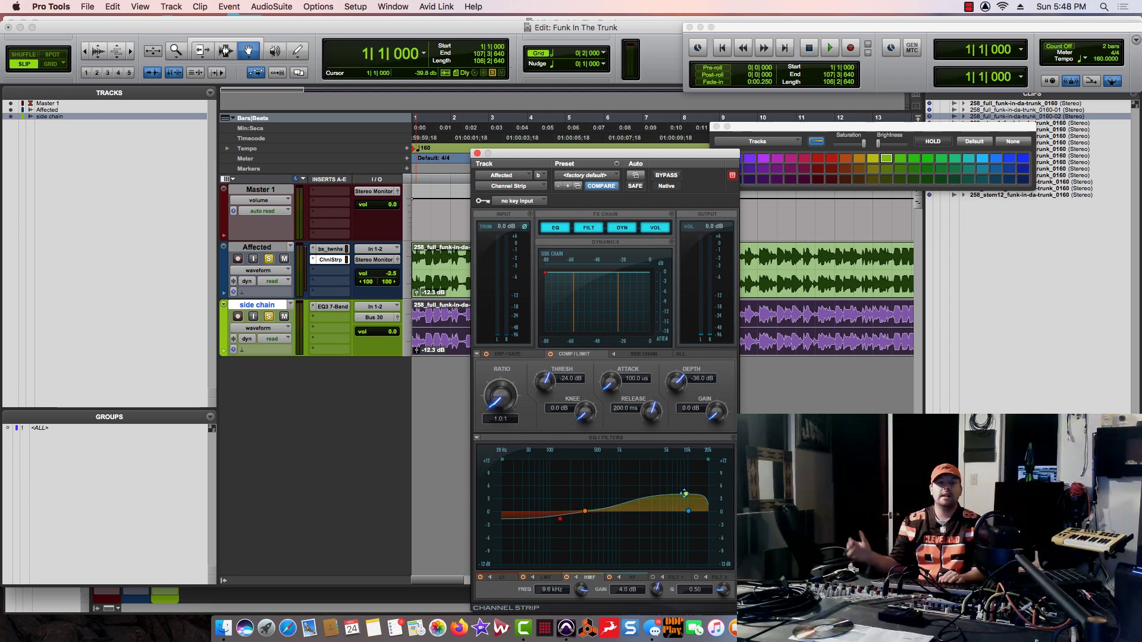
left_click_drag(684, 494, 682, 483)
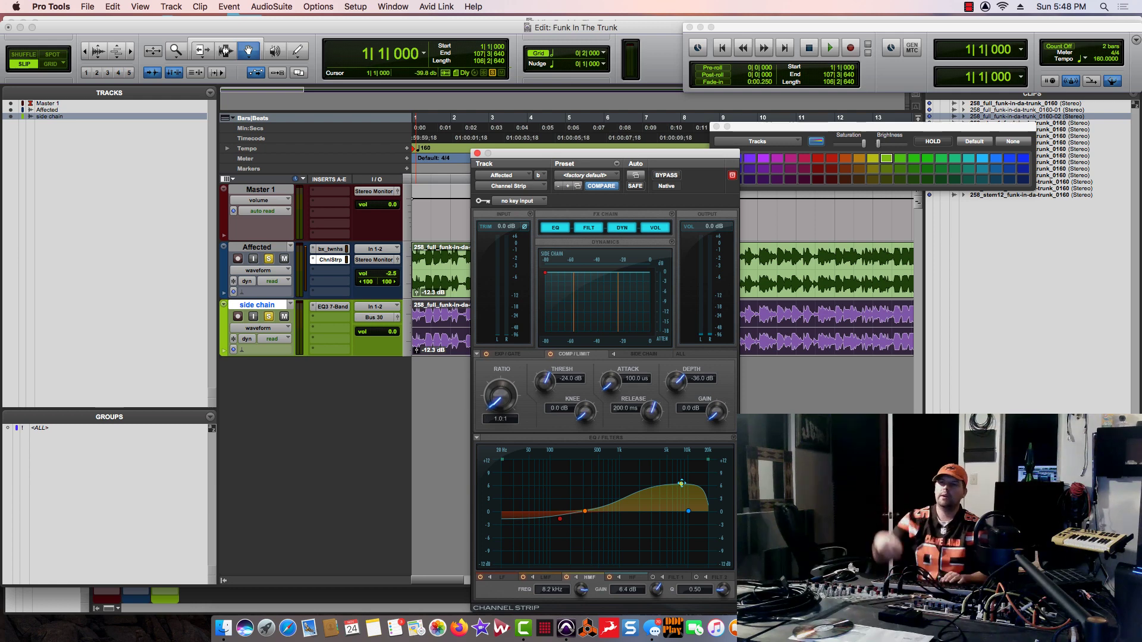
key("space")
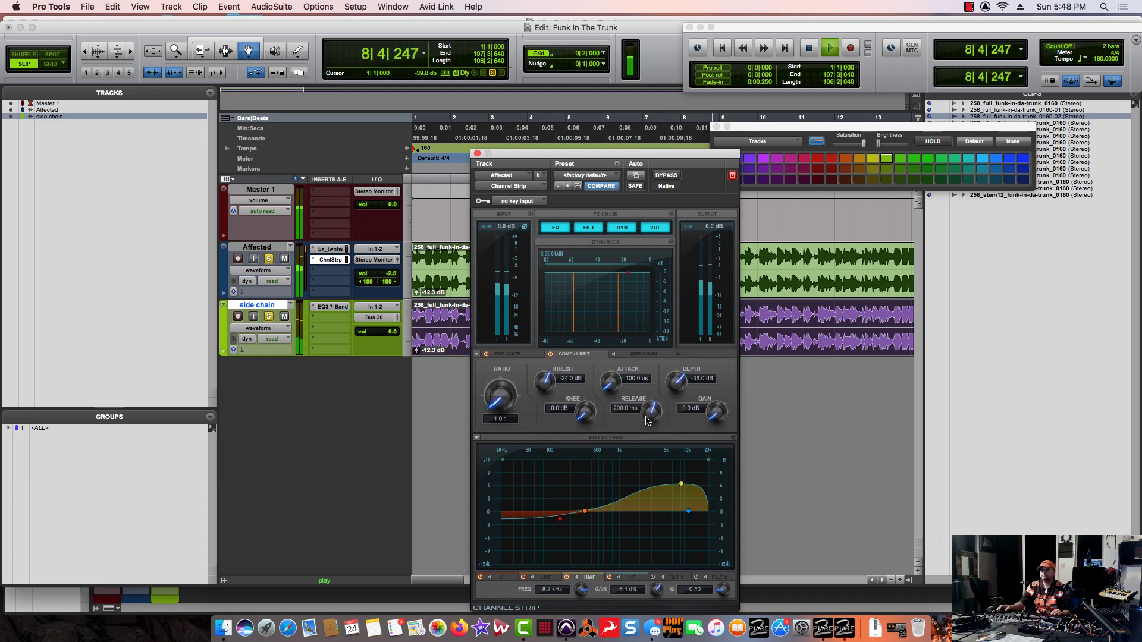
key("space")
In the side chain track's EQ3 7-Band, strongly boost the high band and shift its peak down to just above the high-mid band
left_click(335, 308)
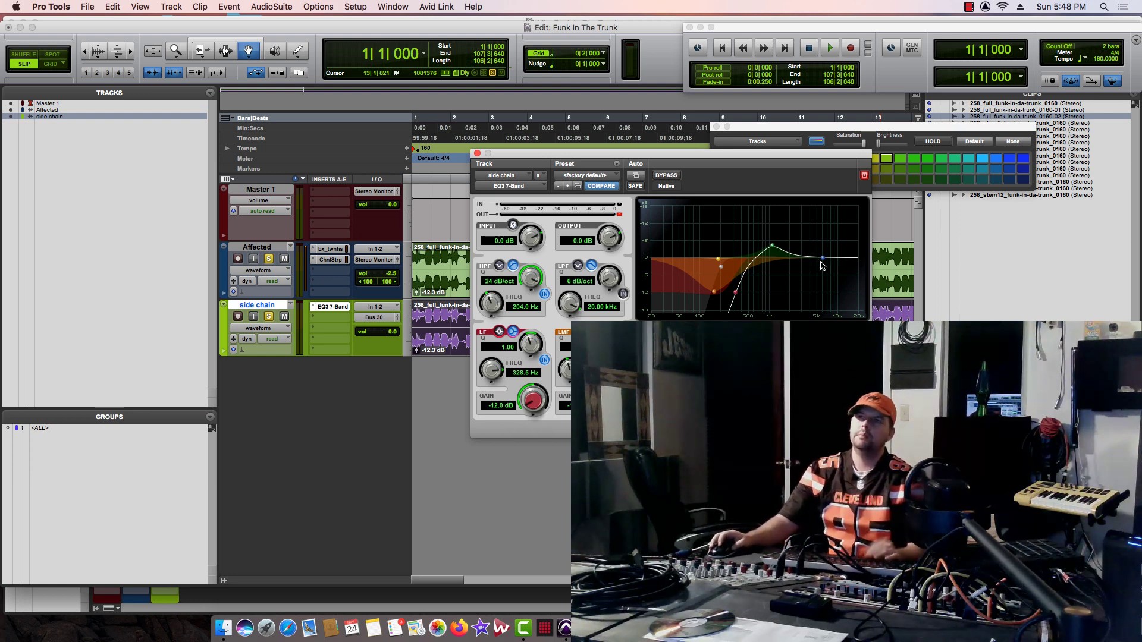
left_click_drag(825, 259, 840, 217)
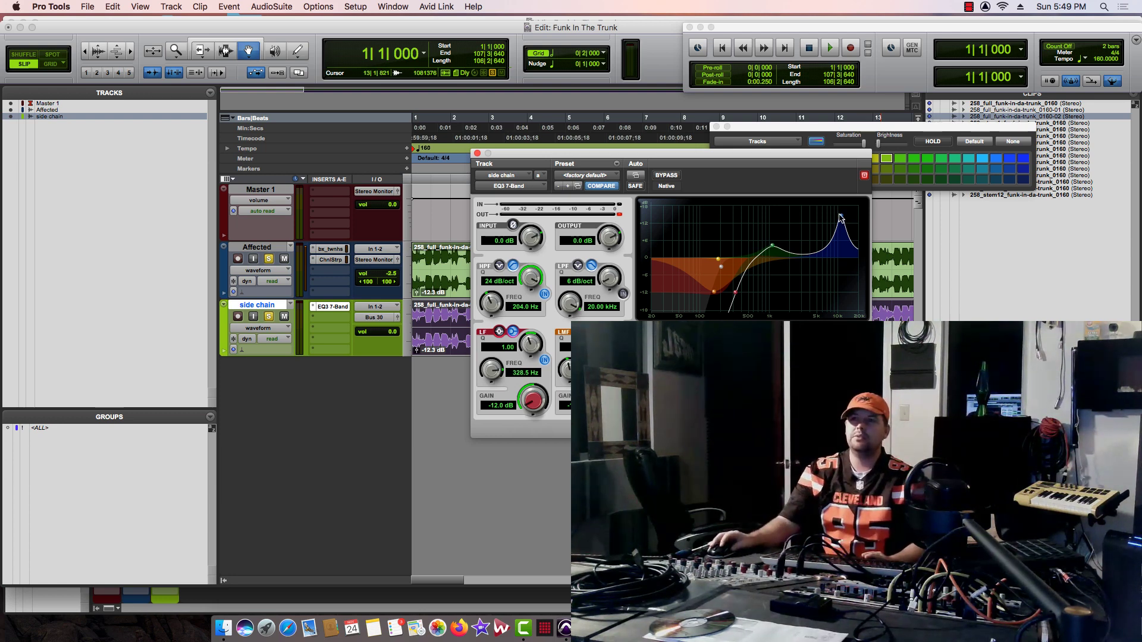
left_click_drag(840, 218, 790, 215)
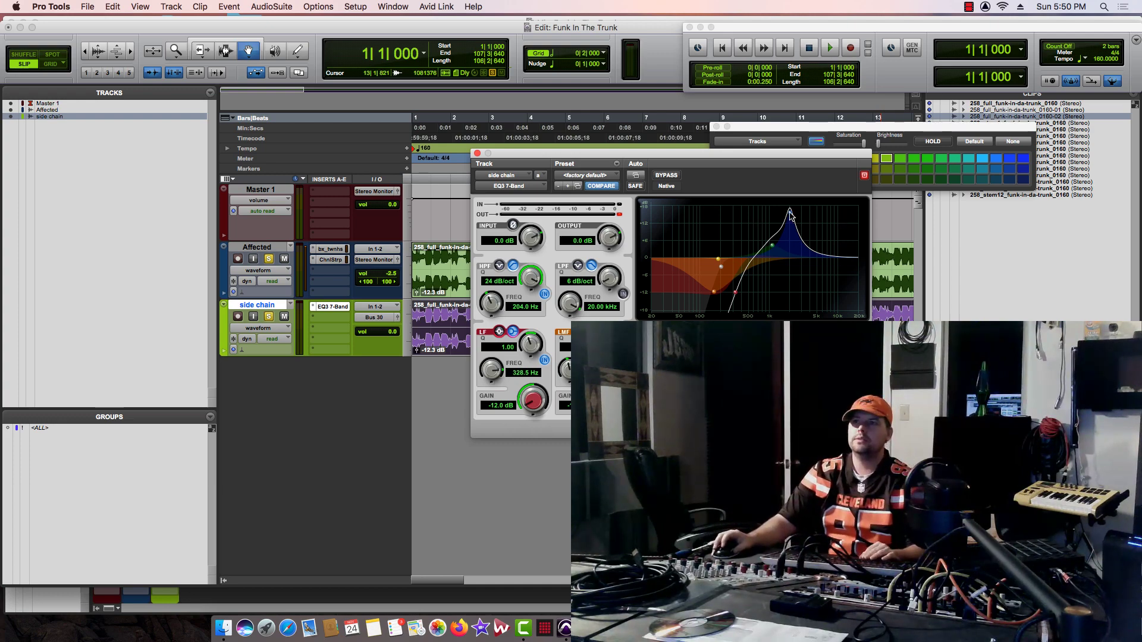
During playback, lower the side chain track's EQ3 7-Band high band to a 5.0 dB boost at 3.03 kHz
key("space")
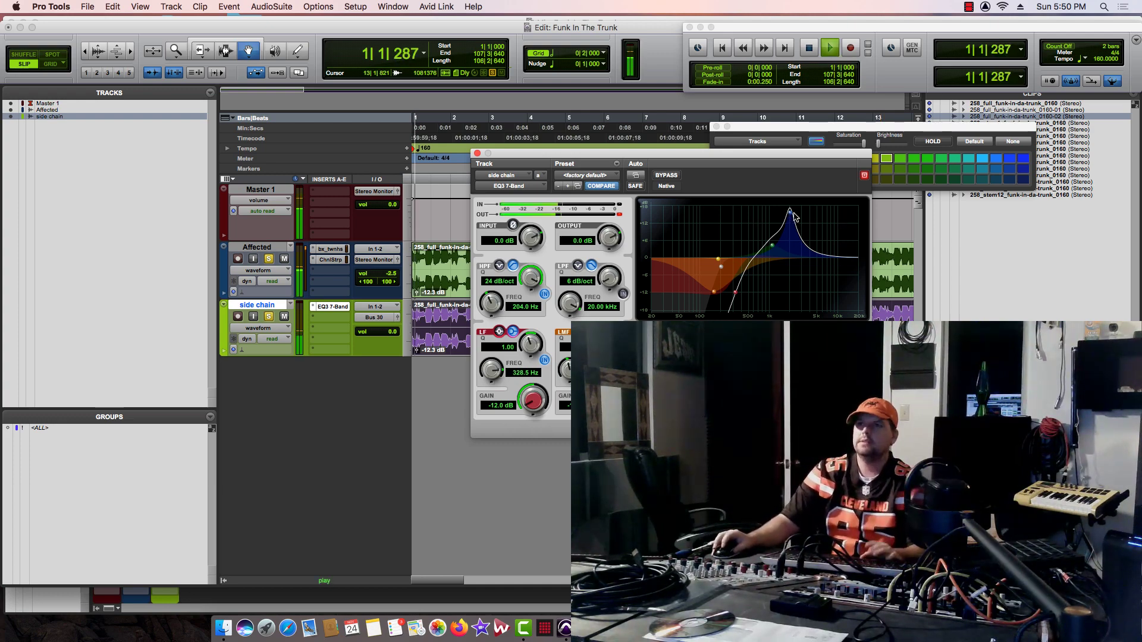
left_click_drag(790, 214, 803, 245)
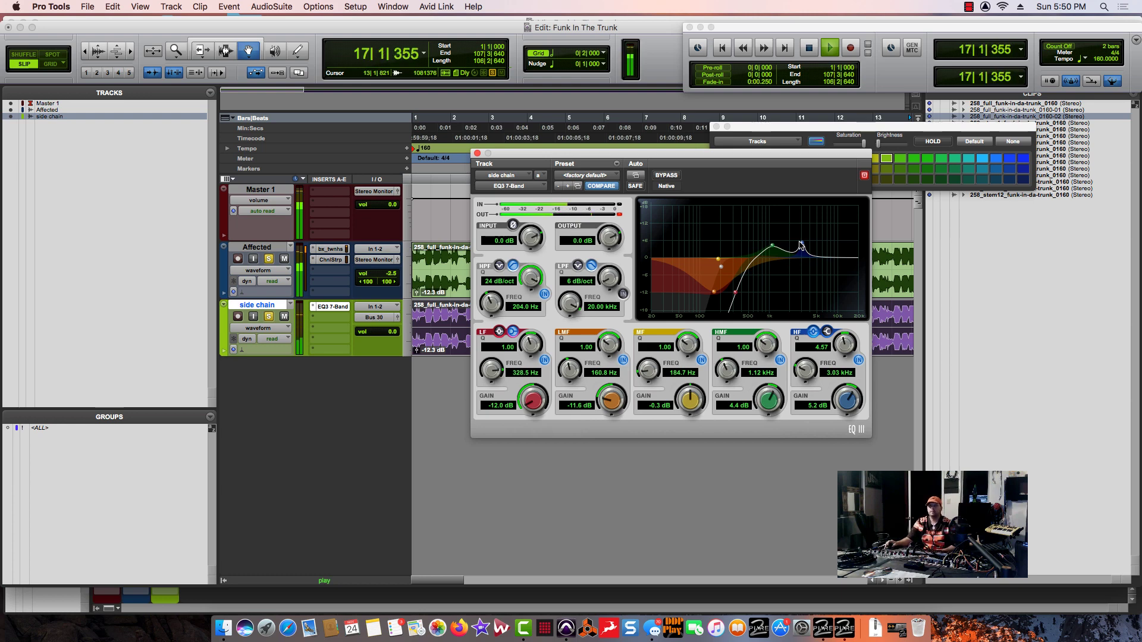
left_click_drag(801, 246, 802, 246)
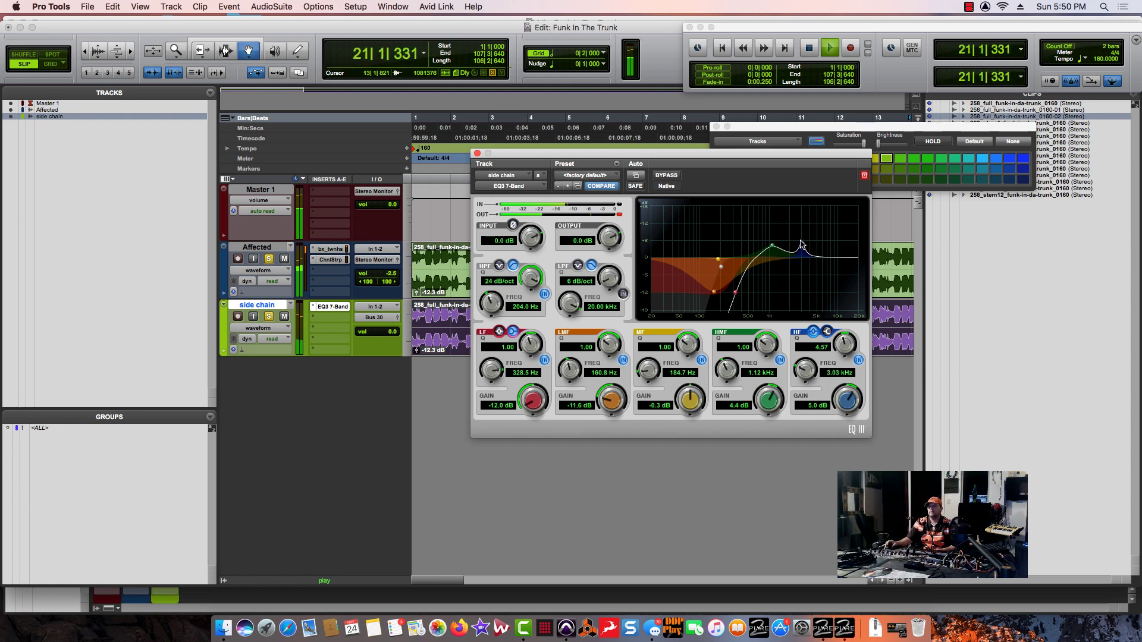
key("space")
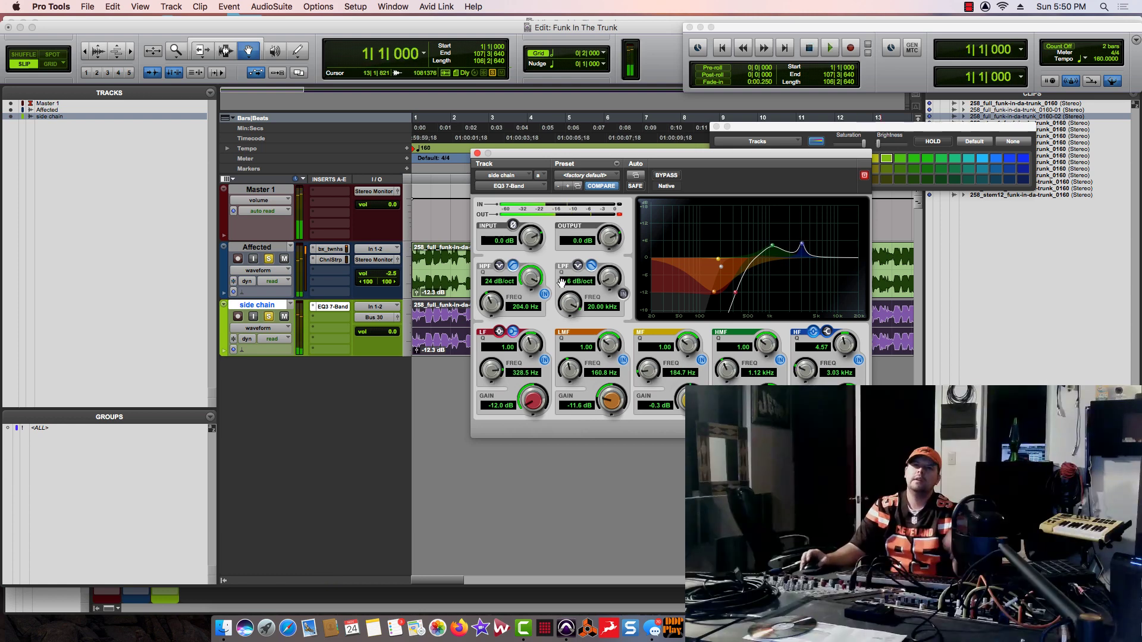
Bypass the Channel Strip insert on the Affected track
left_click(336, 262)
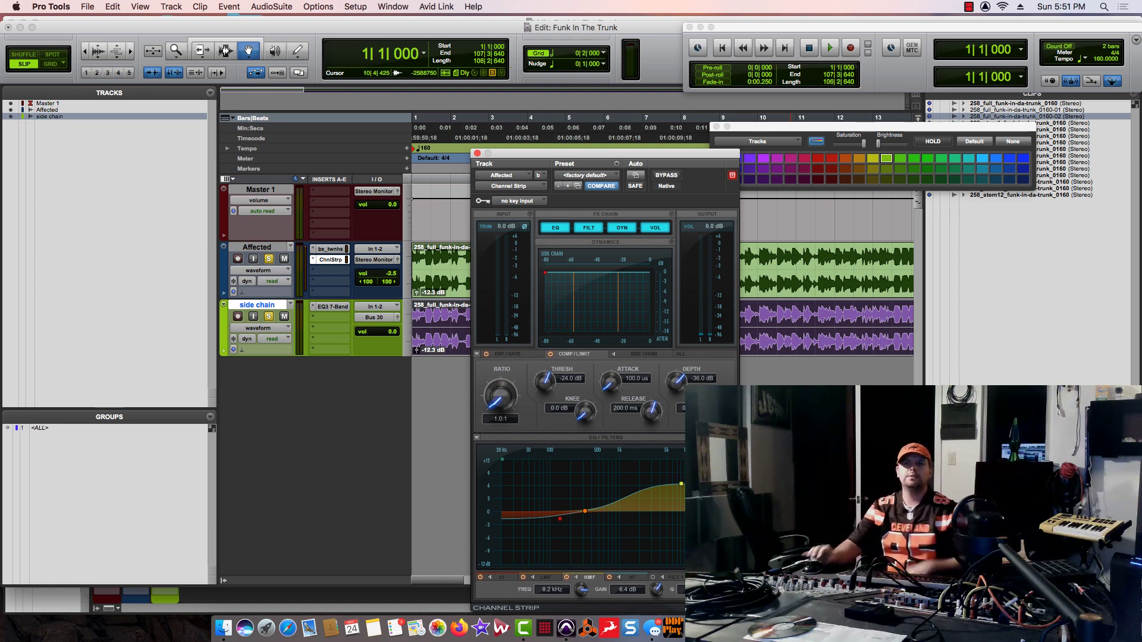
right_click(338, 261)
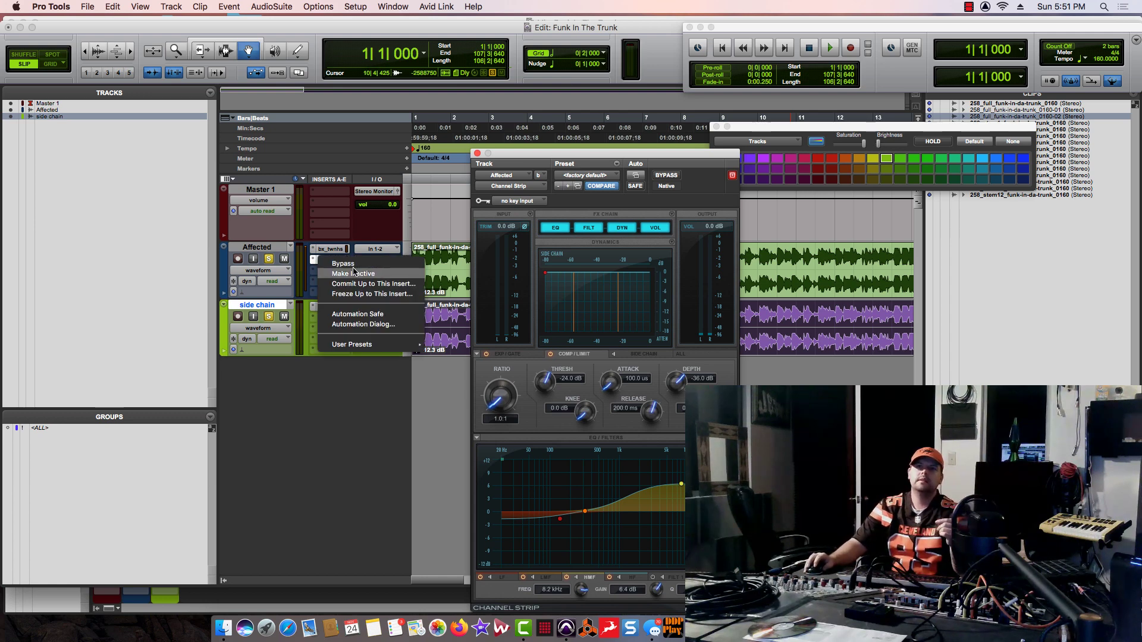
left_click(343, 264)
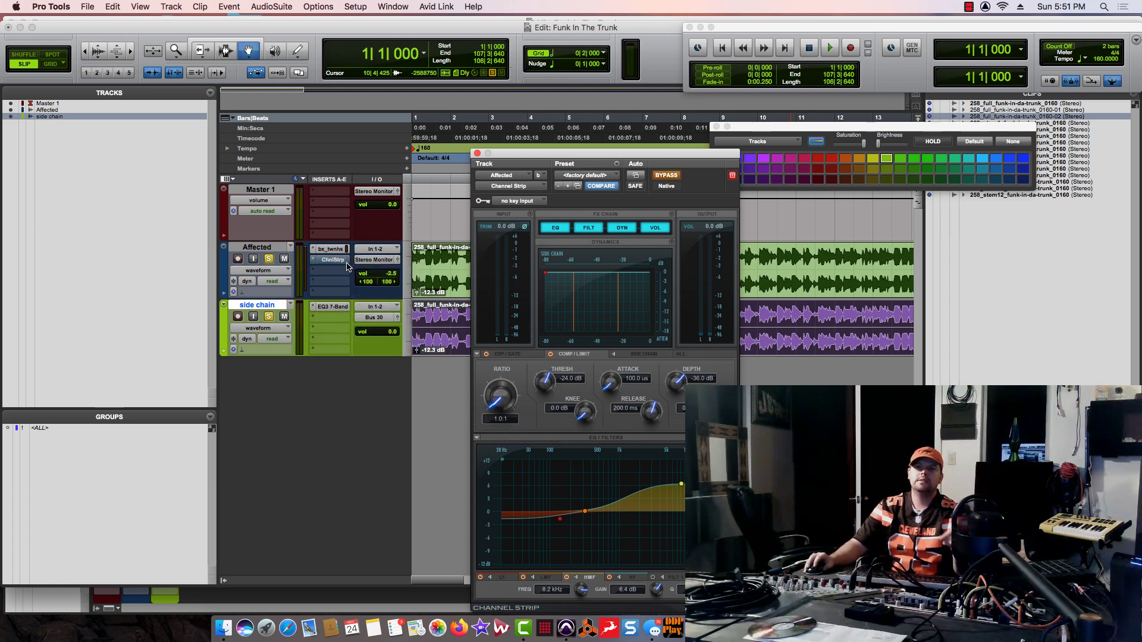
In the side chain track's EQ3 7-Band, flatten the high band at 3.49 kHz and pull the high-mid band down to 362.8 Hz while auditioning
left_click(331, 306)
left_click_drag(802, 247, 806, 257)
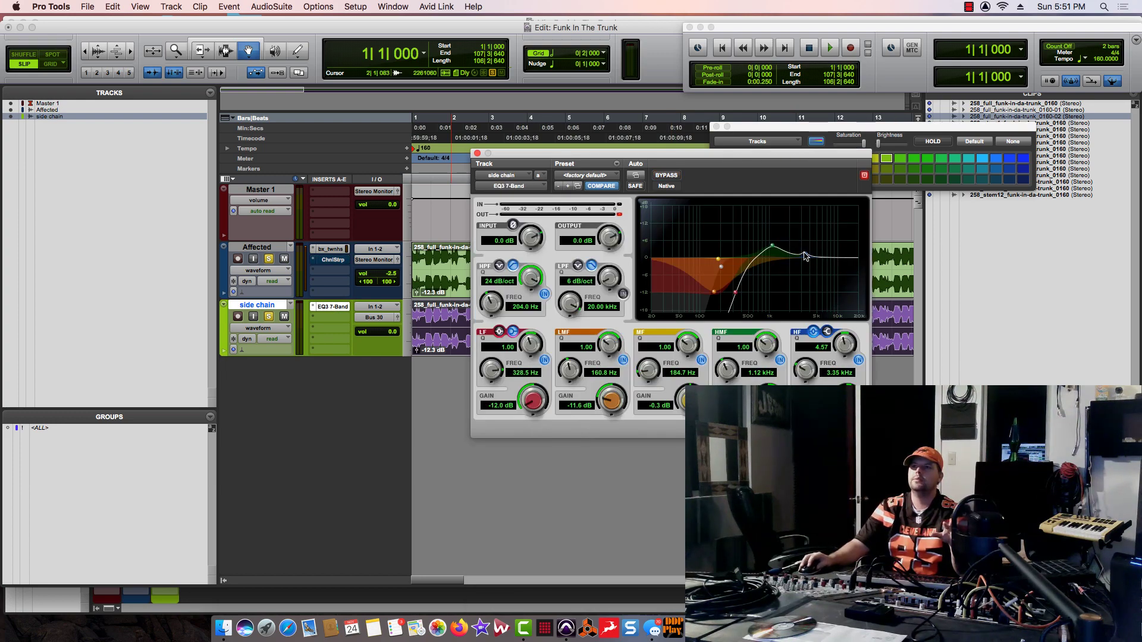
key("space")
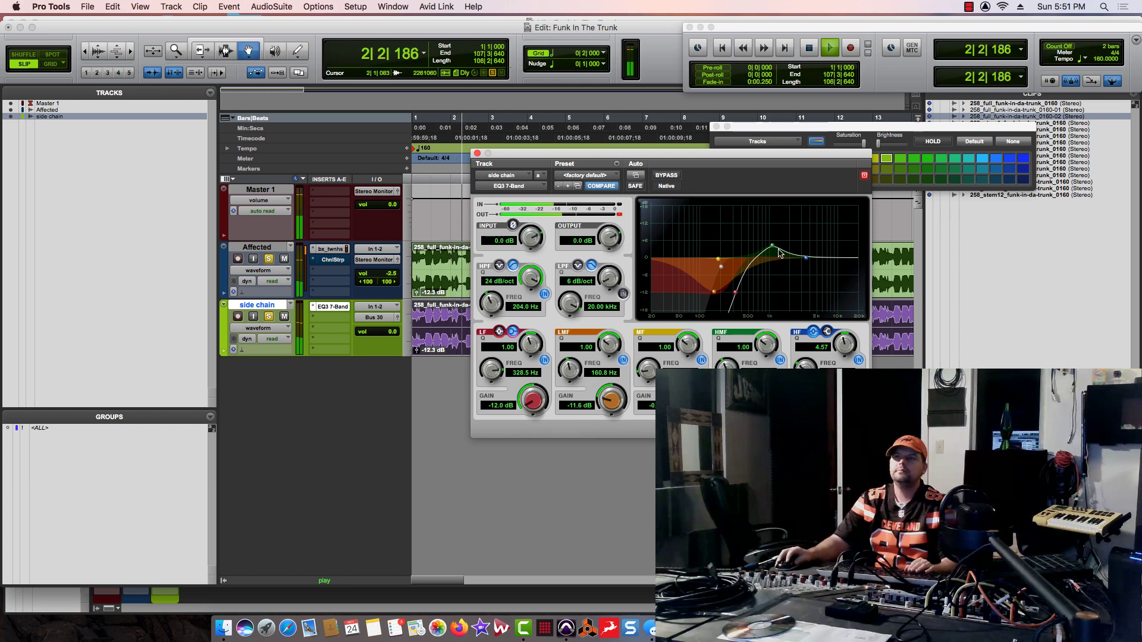
left_click_drag(772, 246, 738, 263)
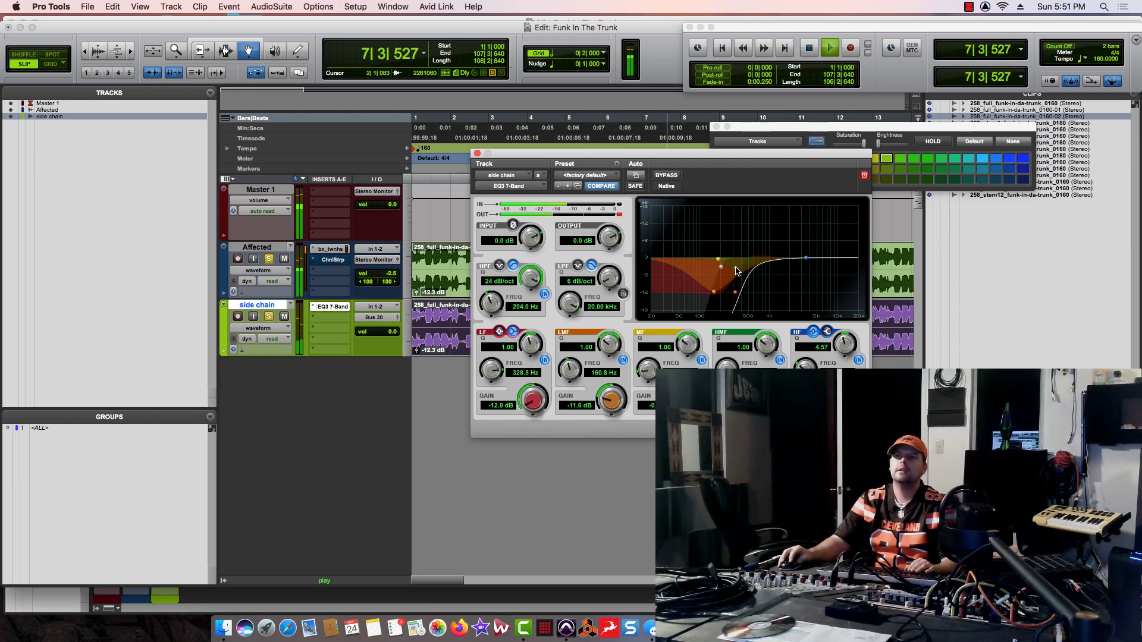
key("space")
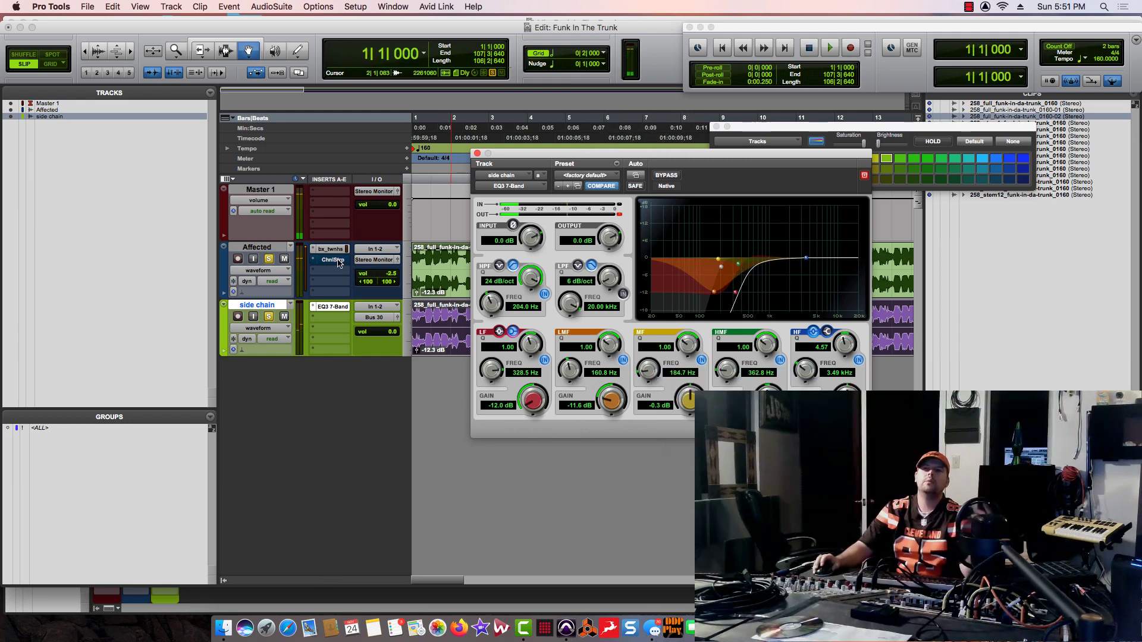
Replace the Affected track's Channel Strip insert with the stereo Q10 equalizer
left_click(338, 261)
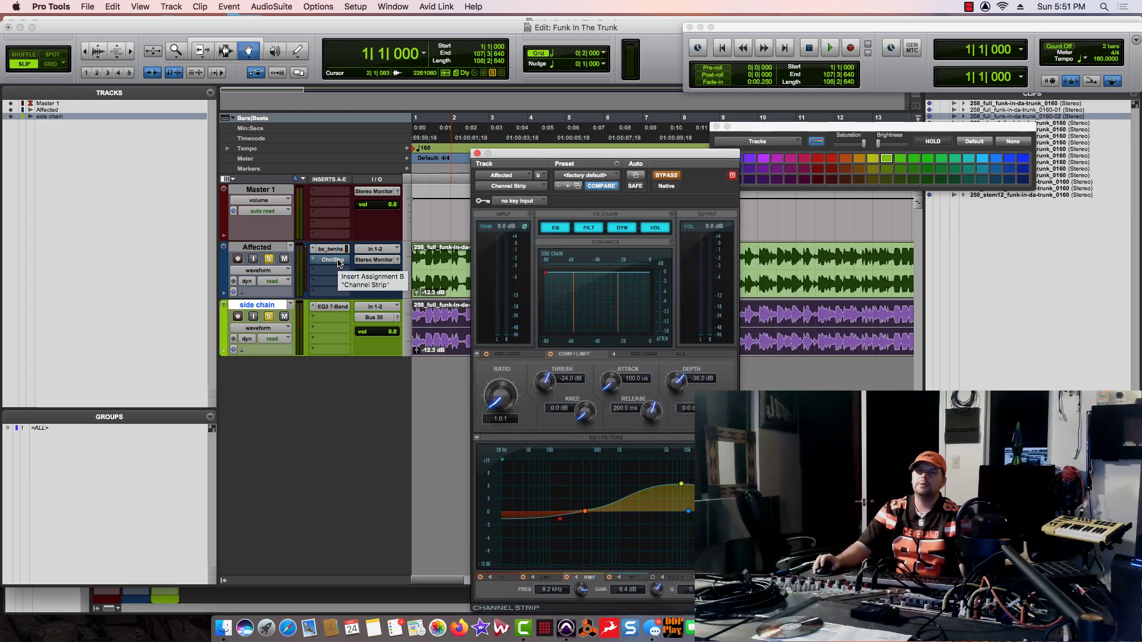
left_click(316, 263)
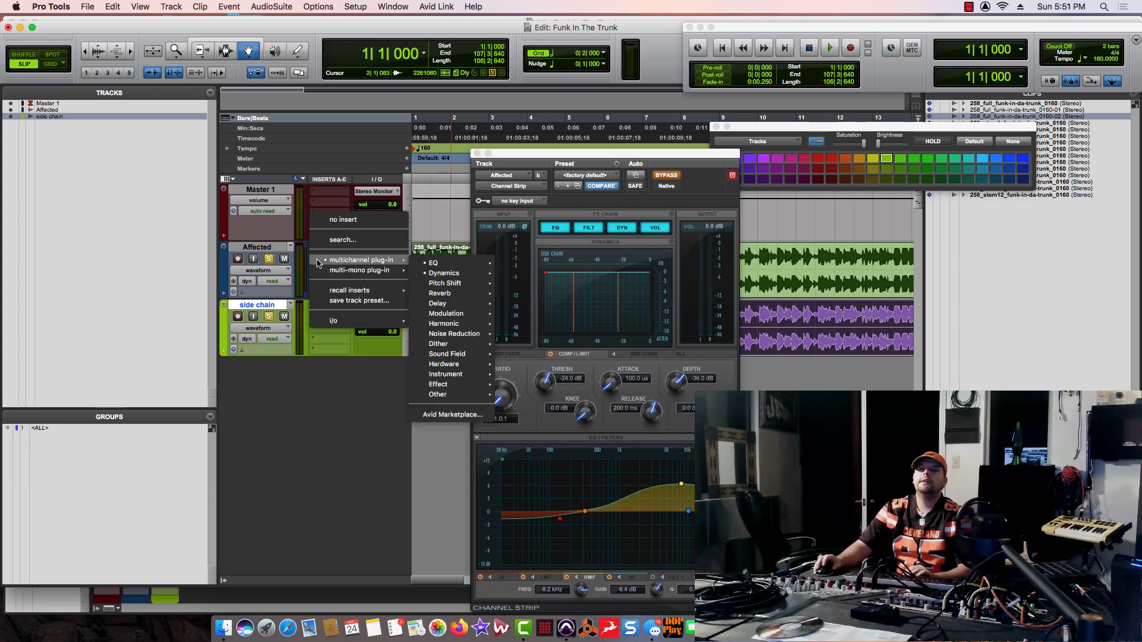
mouse_move(423, 264)
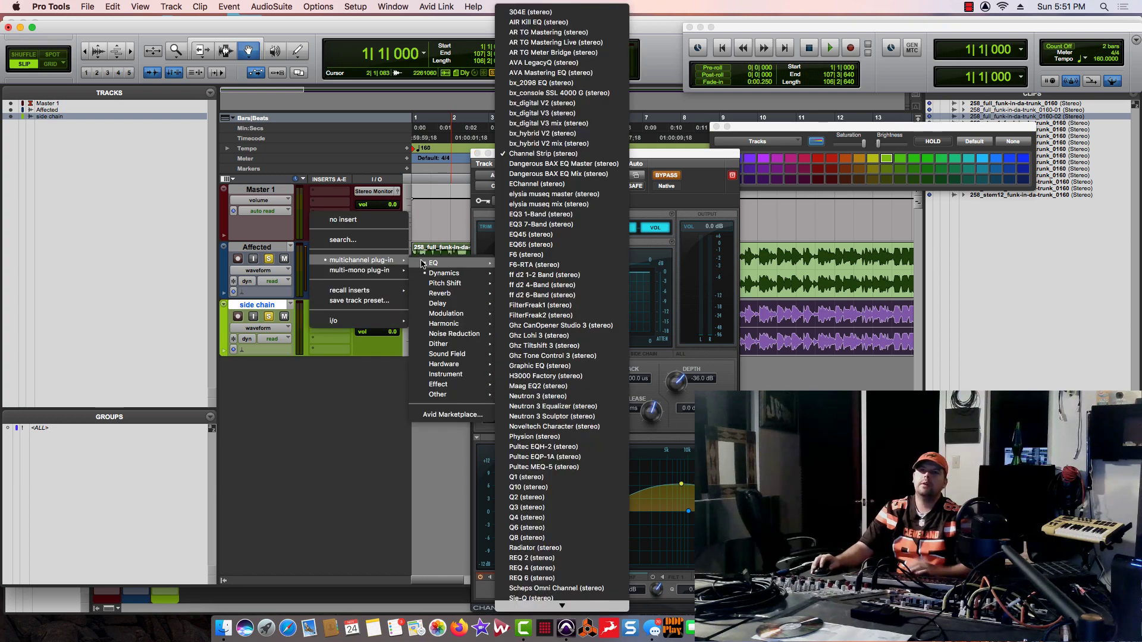
left_click(530, 488)
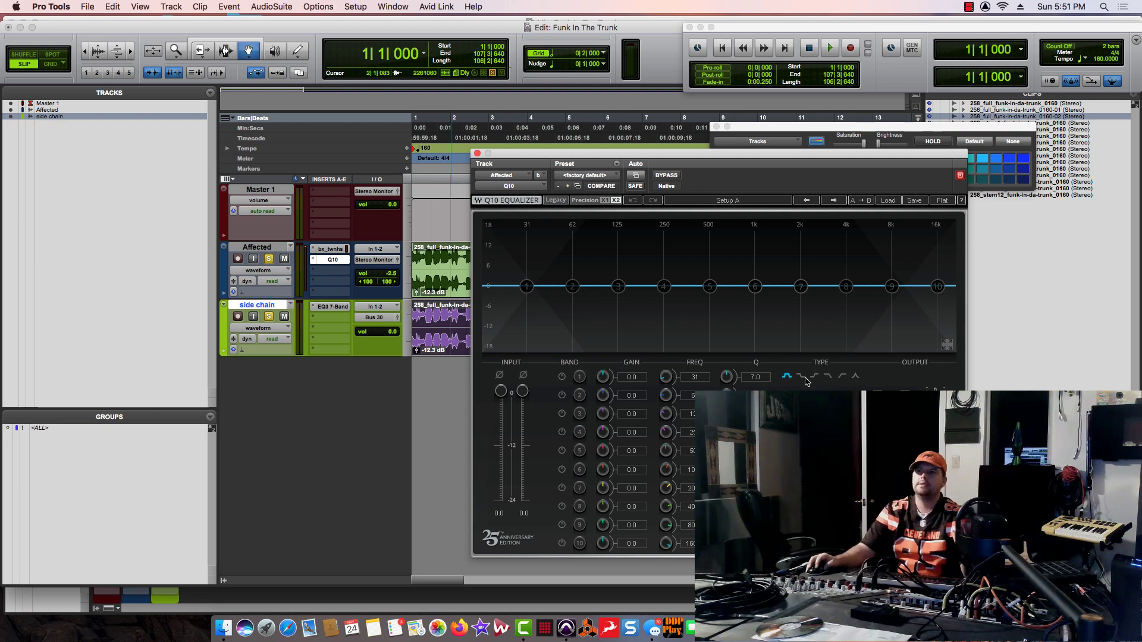
In the Q10, shape band 1 as a low shelf cutting 6.1 dB just below 125 Hz and audition it
left_click_drag(532, 292, 600, 309)
key("space")
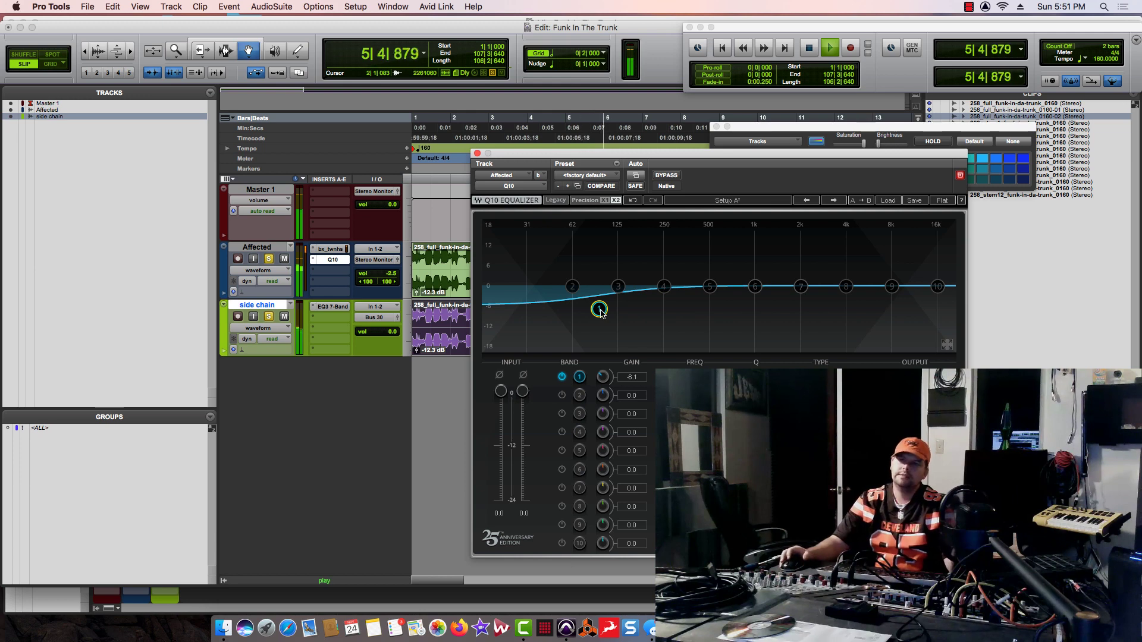
key("space")
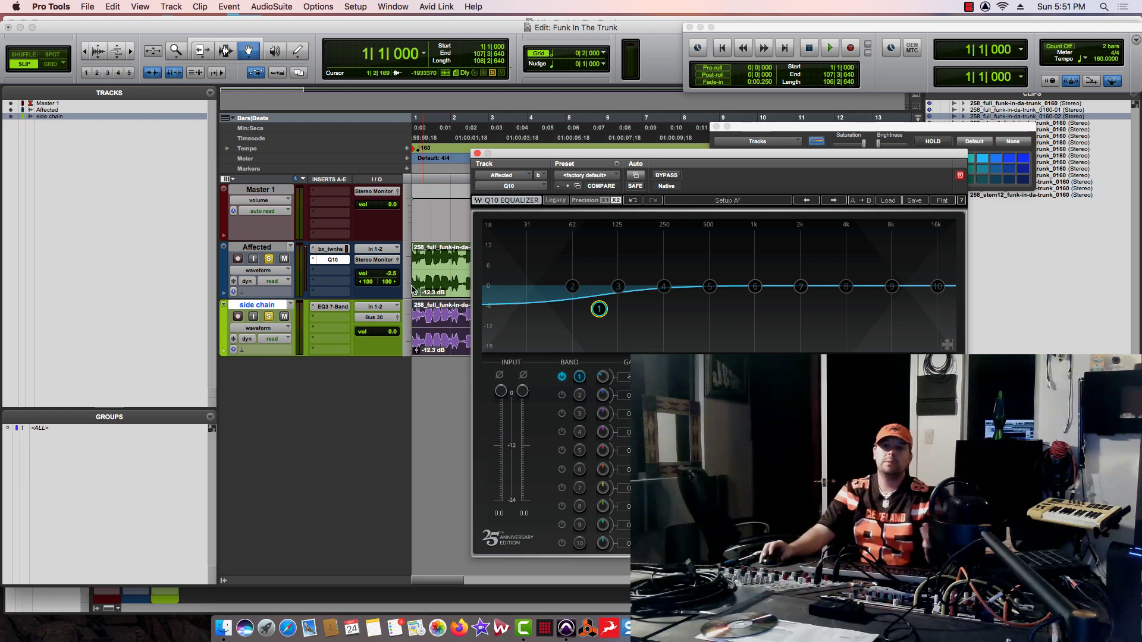
Add the stereo Maxim limiter to the Affected track's insert slot after the Q10
left_click(316, 275)
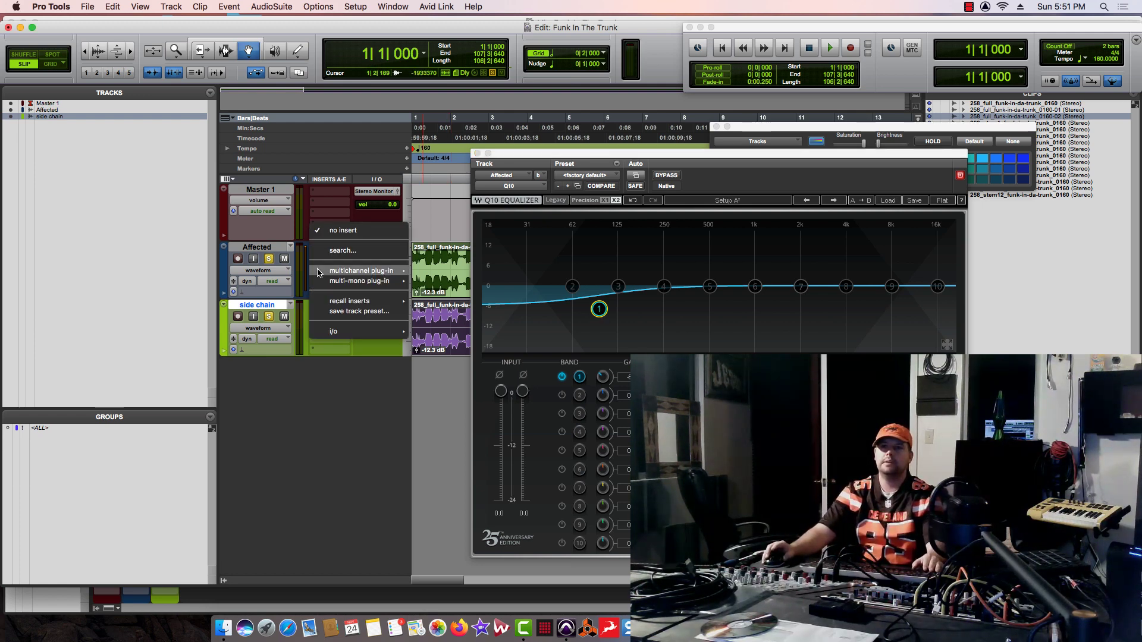
mouse_move(381, 271)
mouse_move(454, 289)
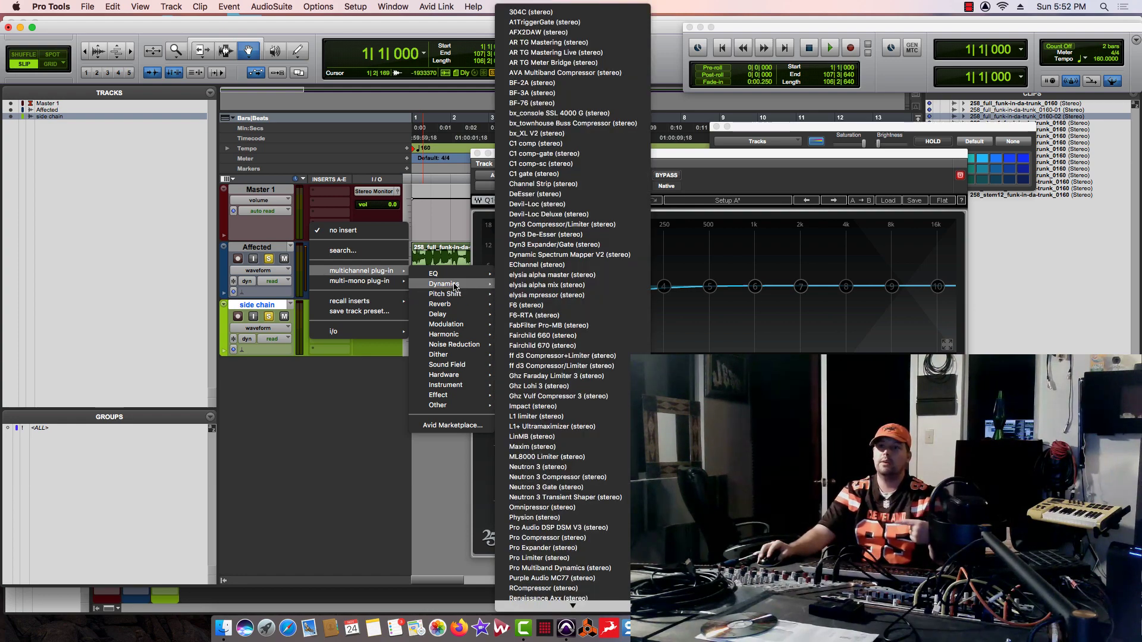
left_click(543, 447)
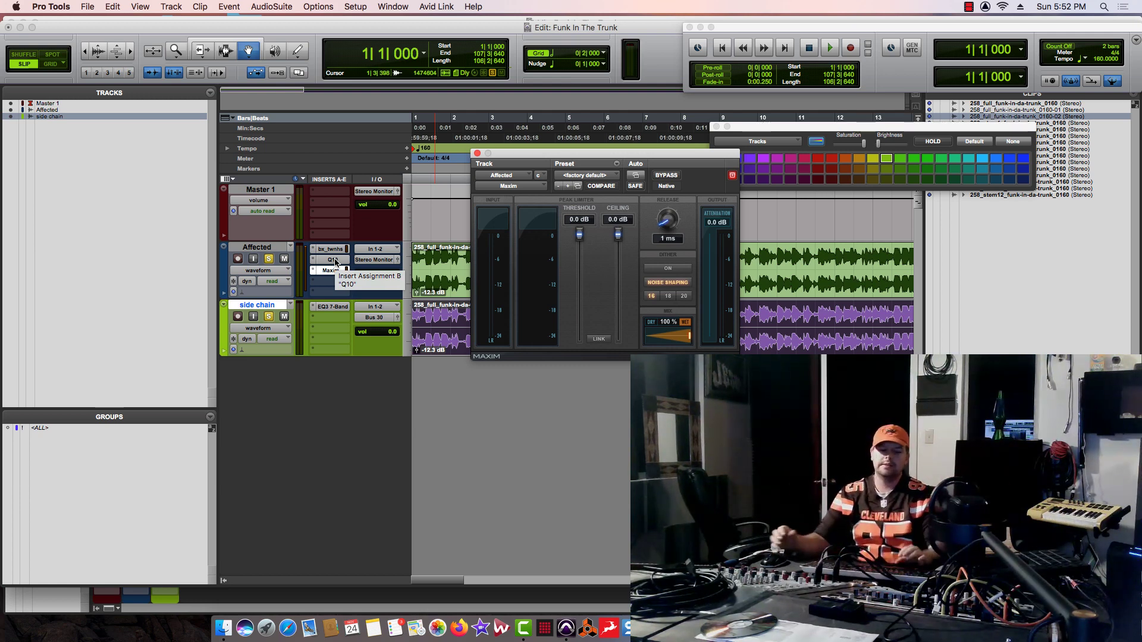
During playback, deepen the Affected track's Q10 band 1 cut to -8.2 dB at 131 Hz
left_click(332, 259)
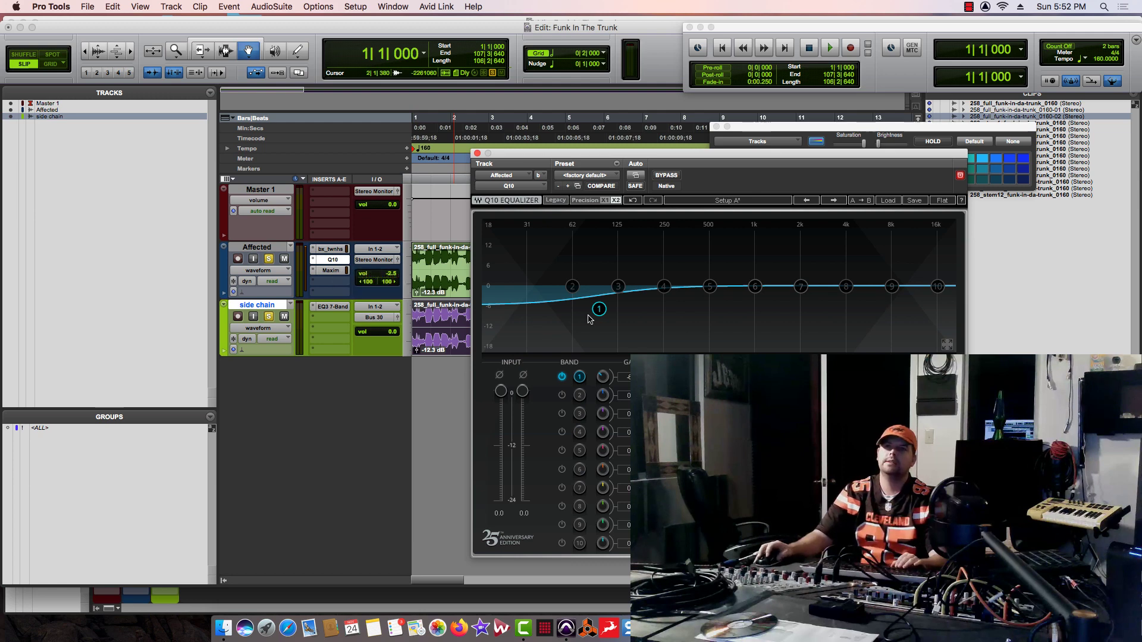
key("space")
left_click_drag(599, 309, 621, 317)
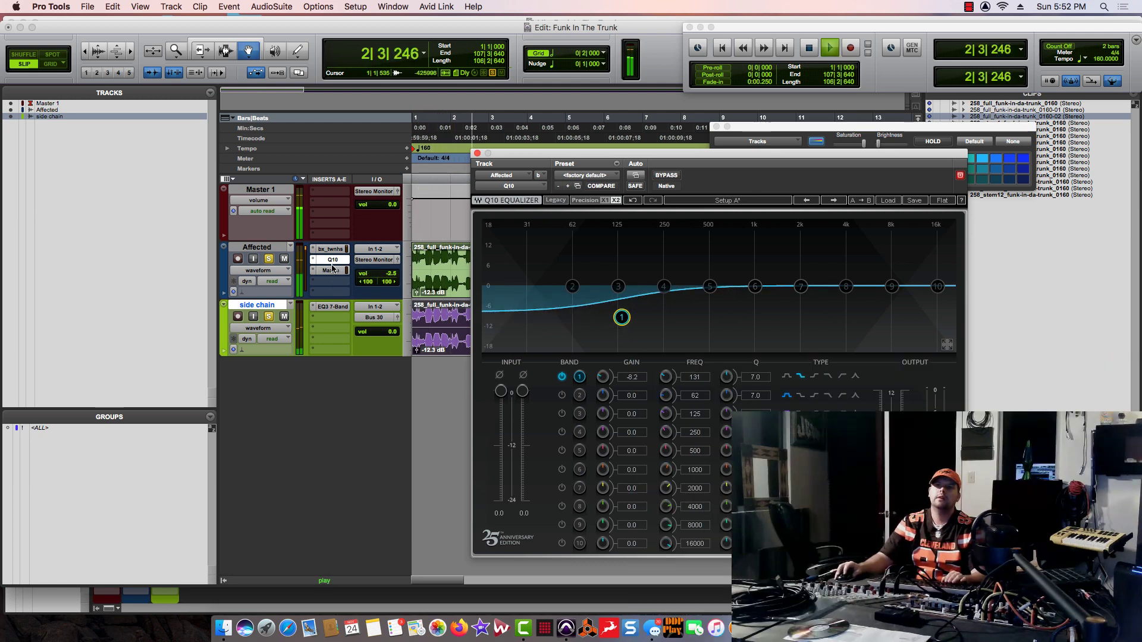
Lower the Maxim threshold on the Affected track to -7.2 dB
left_click(331, 270)
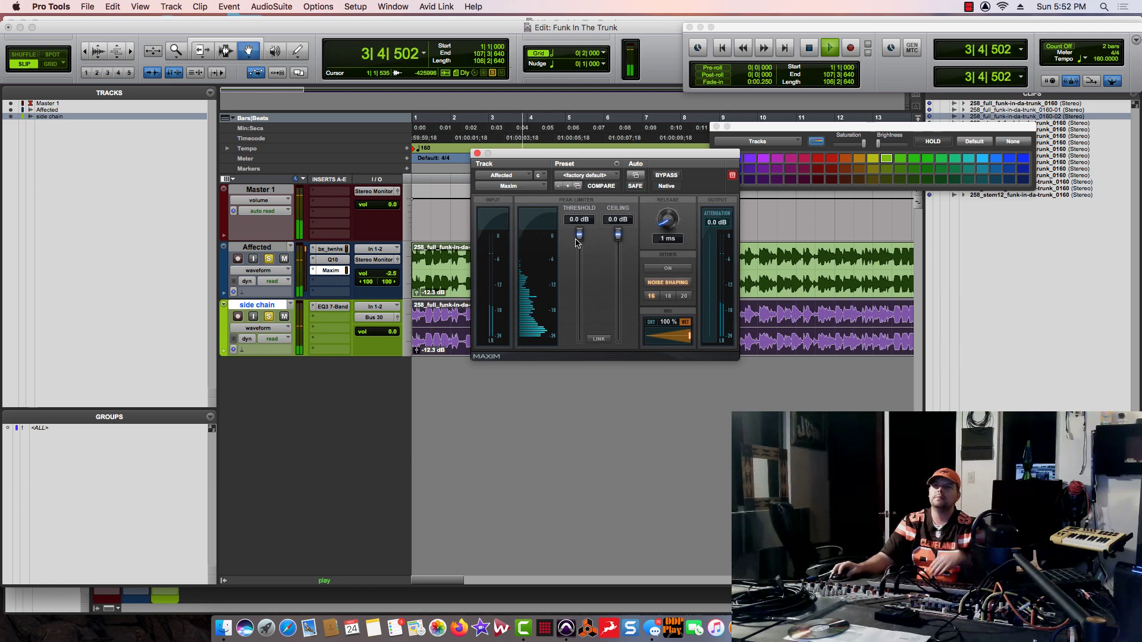
left_click_drag(580, 235, 580, 271)
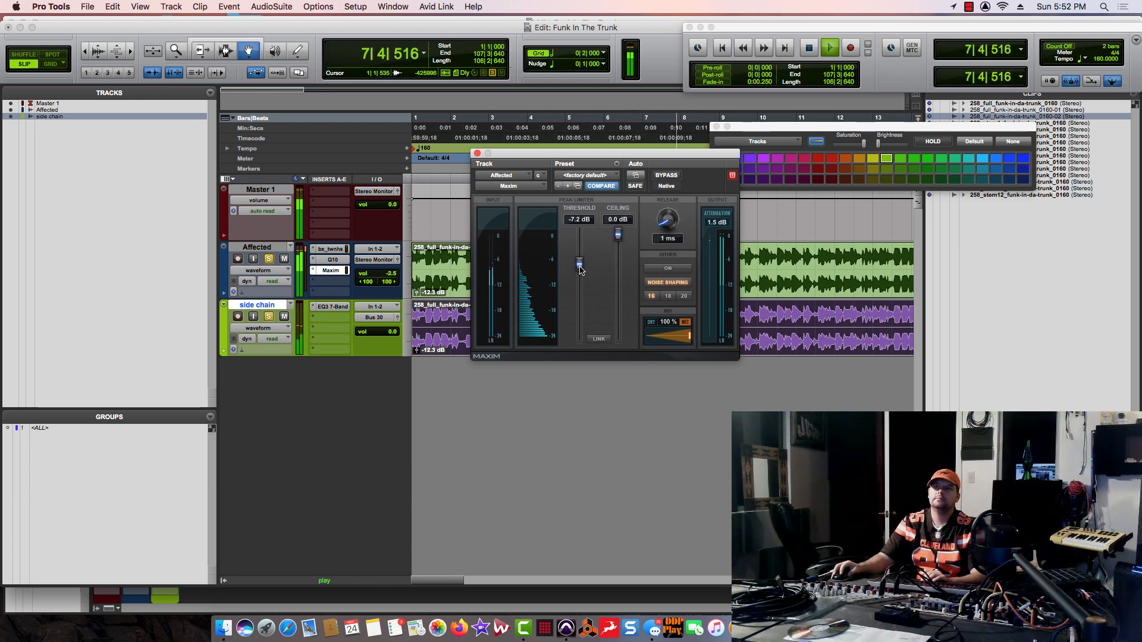
In the Affected track's Q10, cut band 4 by 1.1 dB at 263 Hz
left_click(341, 265)
left_click(340, 262)
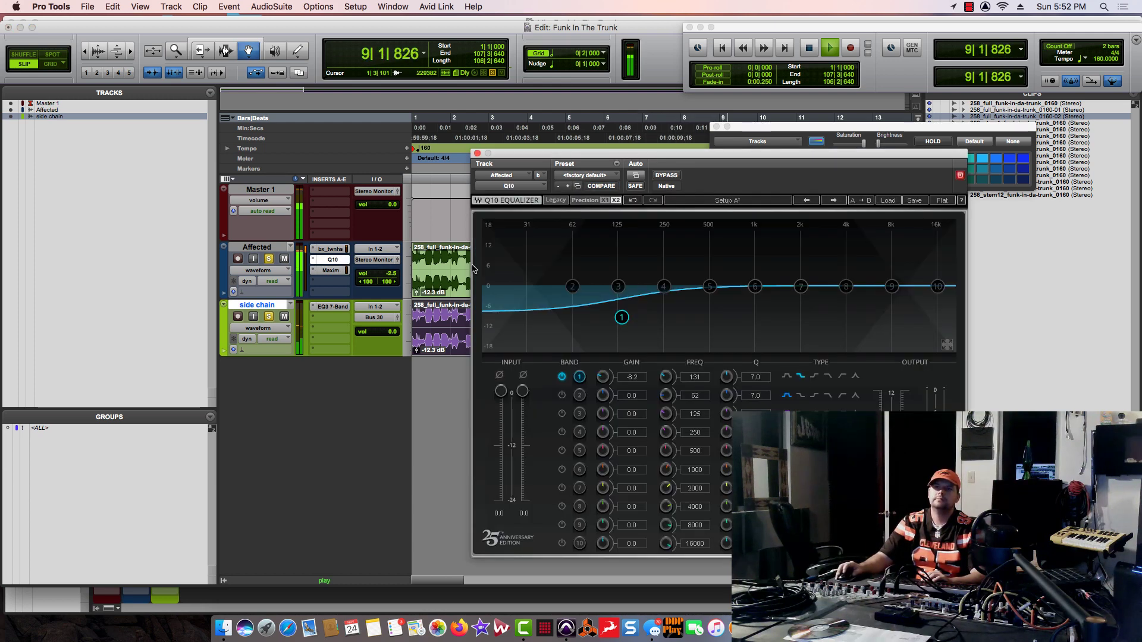
mouse_move(664, 286)
left_mouse_down()
mouse_move(648, 306)
mouse_move(673, 318)
mouse_move(667, 290)
left_mouse_up()
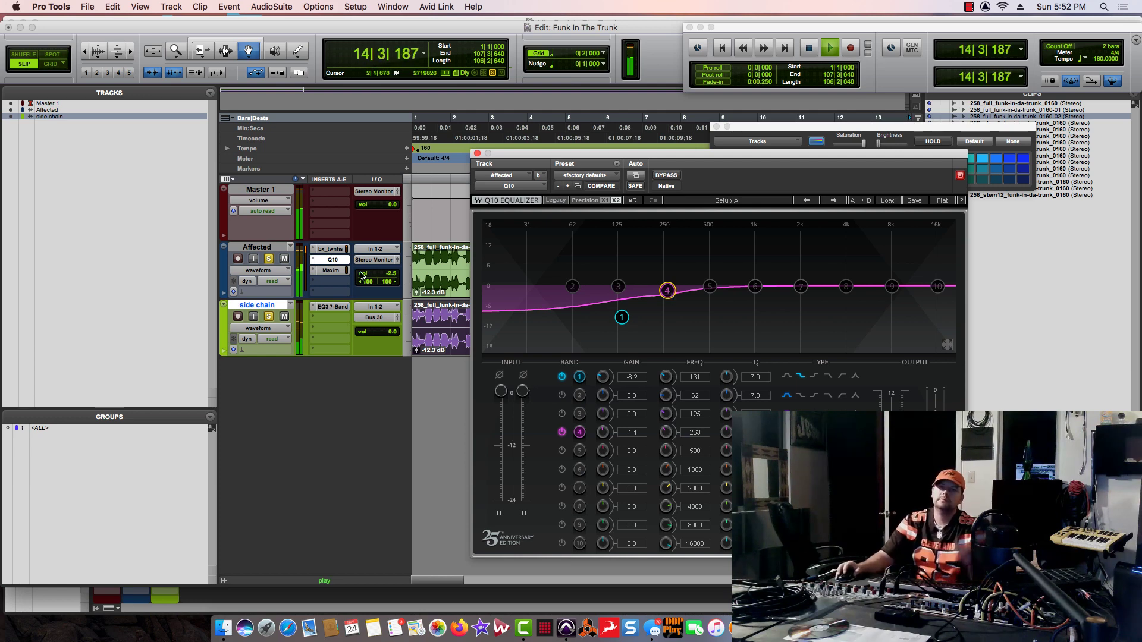
Bypass the Maxim, Q10 and bx_townhouse inserts on the Affected track during playback to compare the unprocessed sound, and stop playback
right_click(334, 271)
left_click(344, 279)
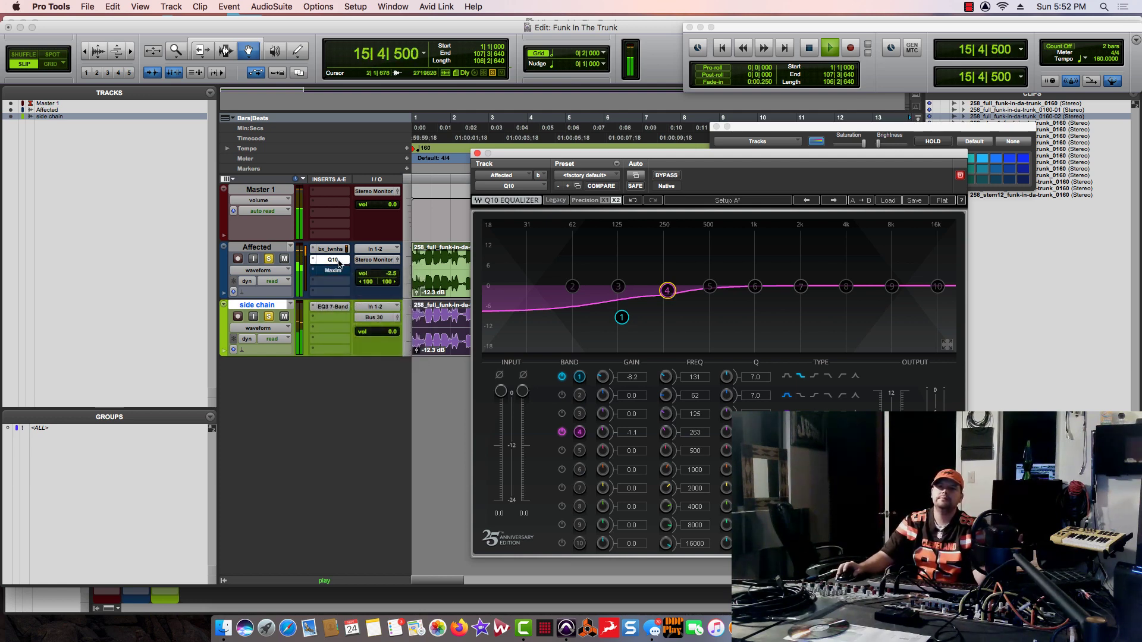
right_click(339, 264)
left_click(344, 270)
right_click(347, 253)
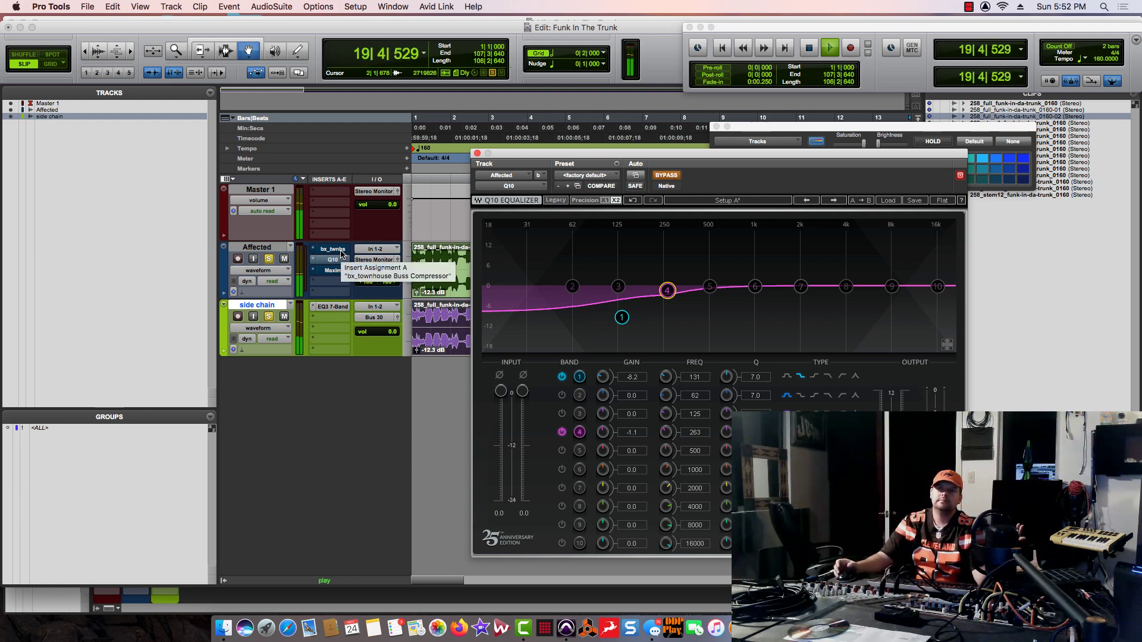
key("space")
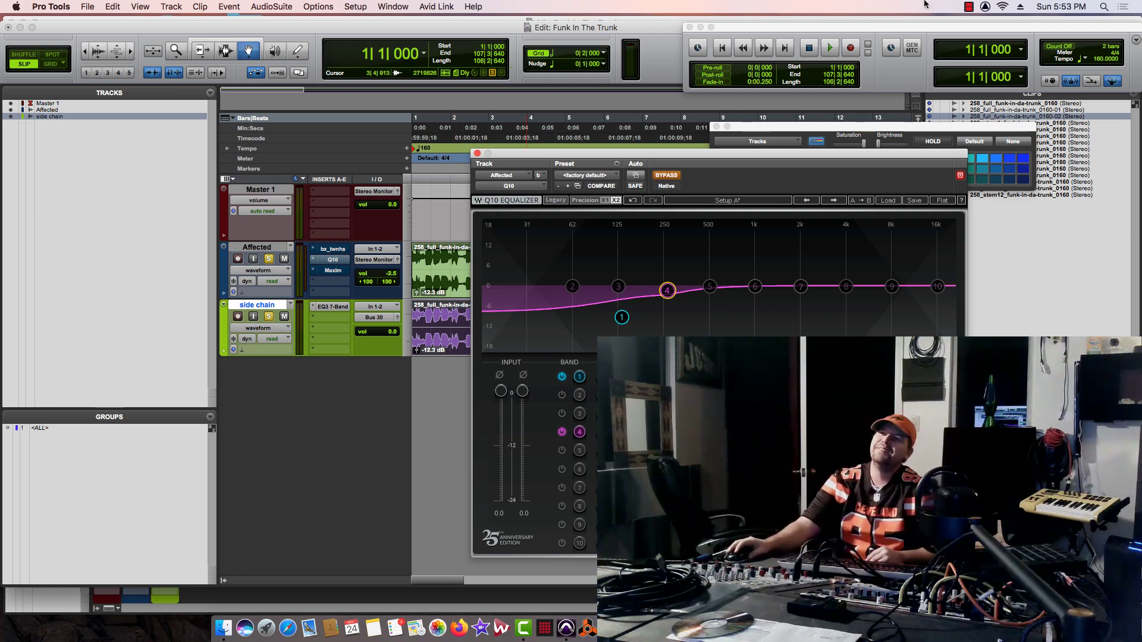
left_click(969, 7)
left_click(986, 21)
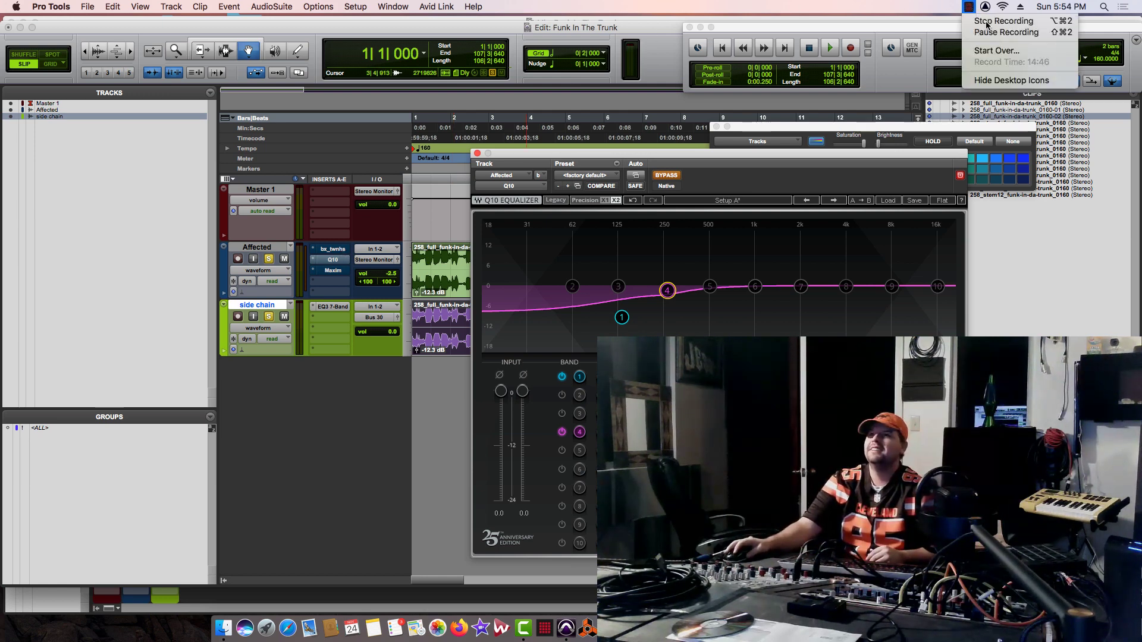